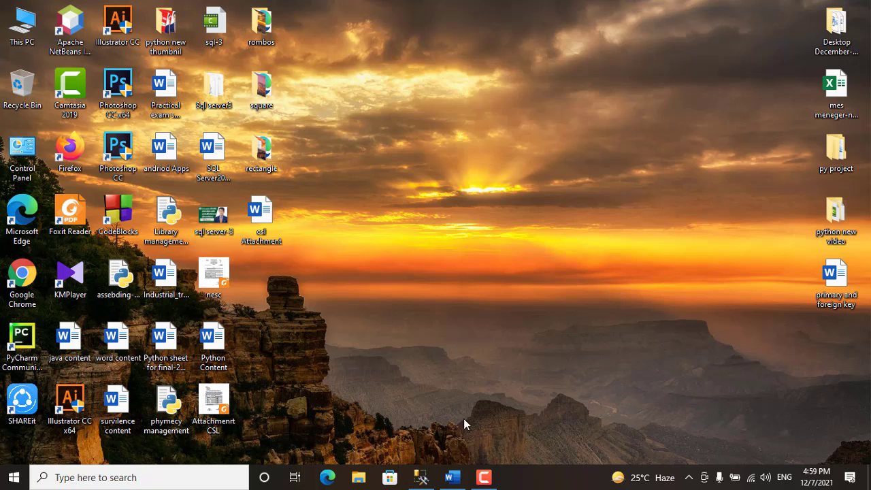
# Switch to the Word document, highlight the "Foreign key?" and "Relationship" topics for review, and minimize the document
pyautogui.click(452, 477)
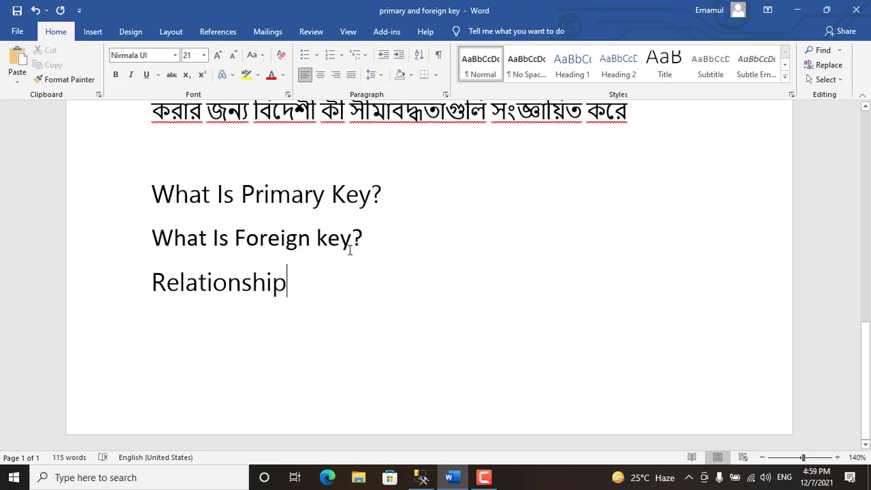
pyautogui.moveTo(362, 238); pyautogui.dragTo(261, 243)
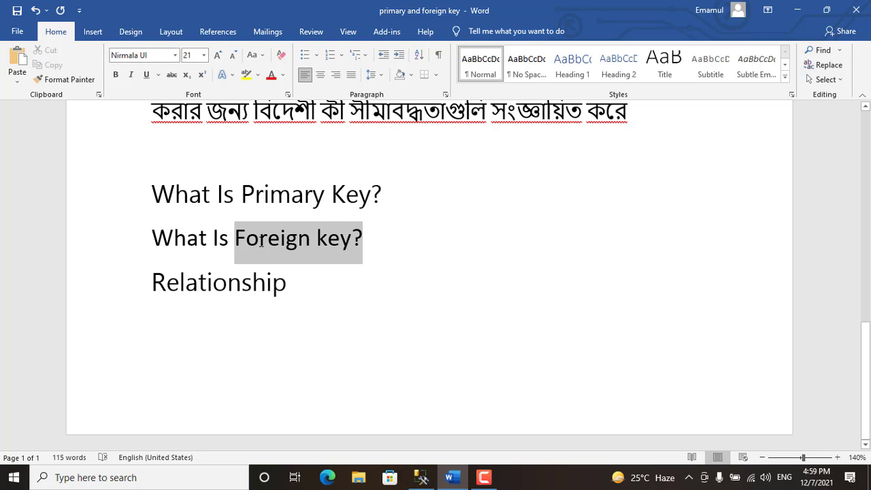
pyautogui.click(306, 281)
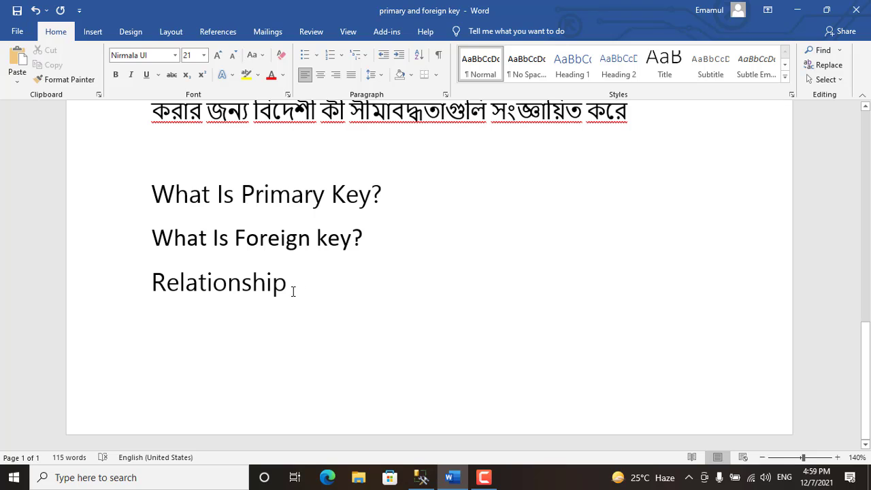
pyautogui.moveTo(290, 288); pyautogui.dragTo(143, 285)
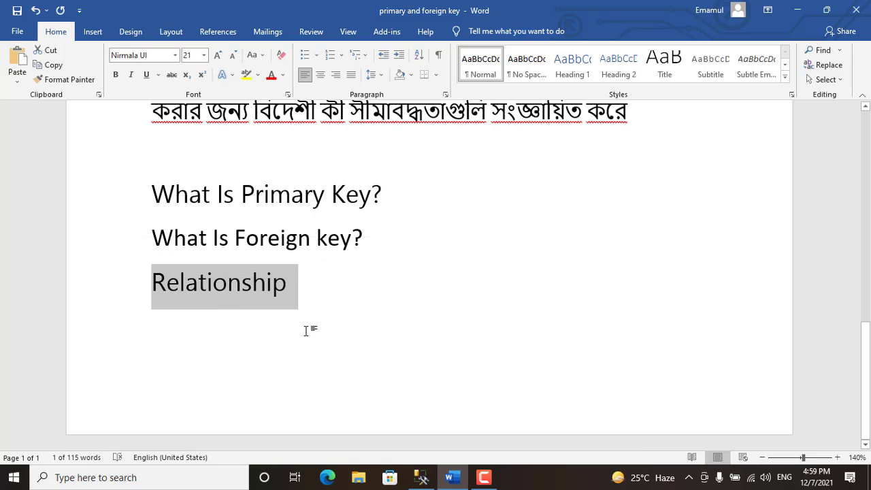
pyautogui.click(797, 10)
pyautogui.rightClick(414, 116)
pyautogui.click(442, 147)
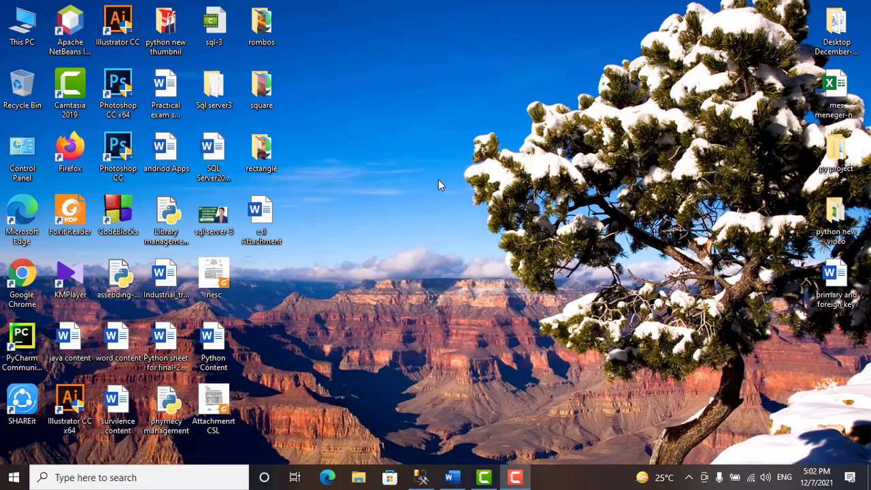
pyautogui.rightClick(438, 180)
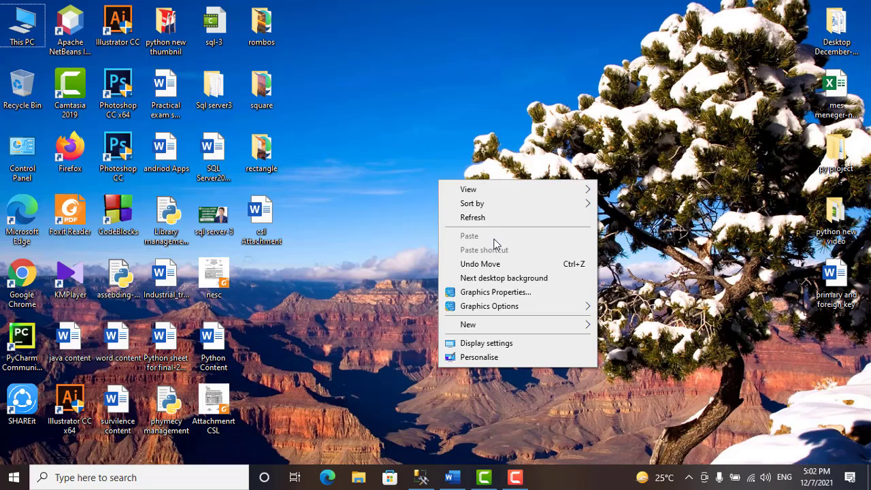
pyautogui.click(491, 218)
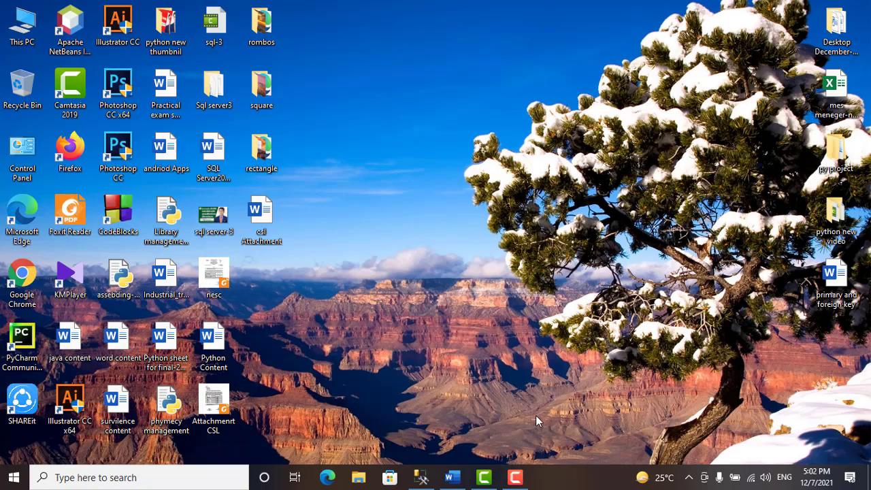
# Switch to SQL Server Management Studio and create a new database named Employe with the default settings
pyautogui.click(421, 476)
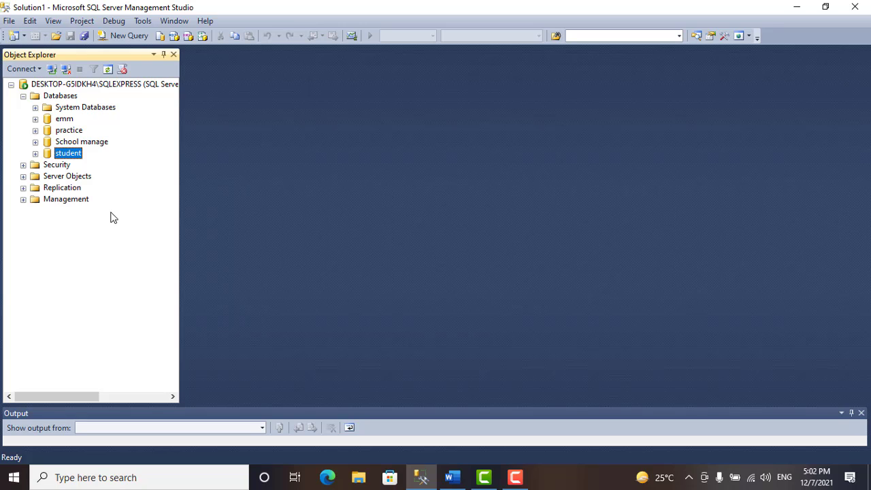
pyautogui.click(58, 97)
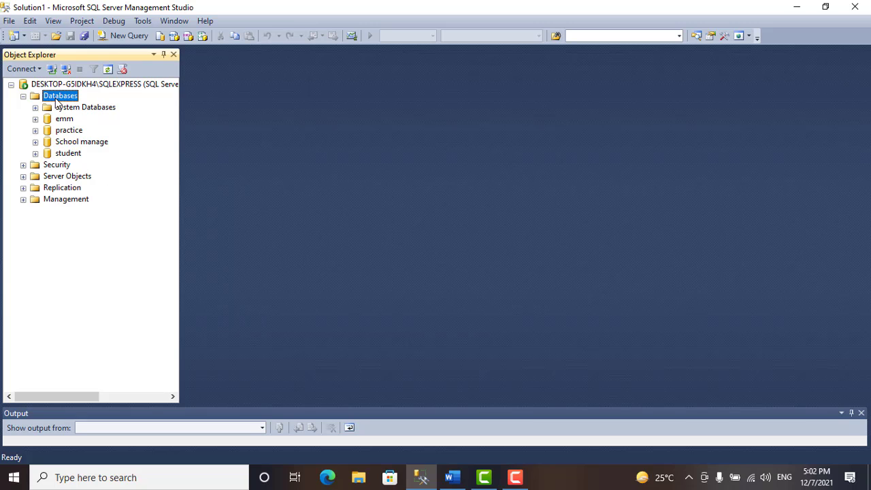
pyautogui.click(23, 96)
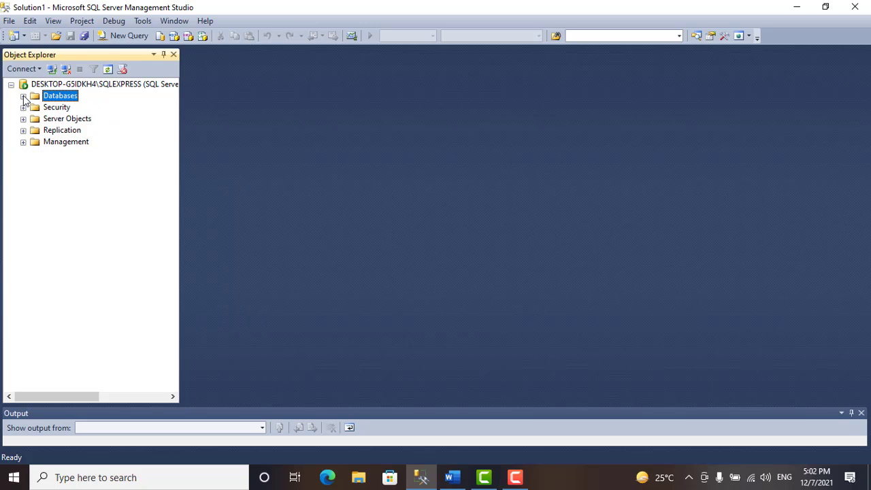
pyautogui.click(24, 96)
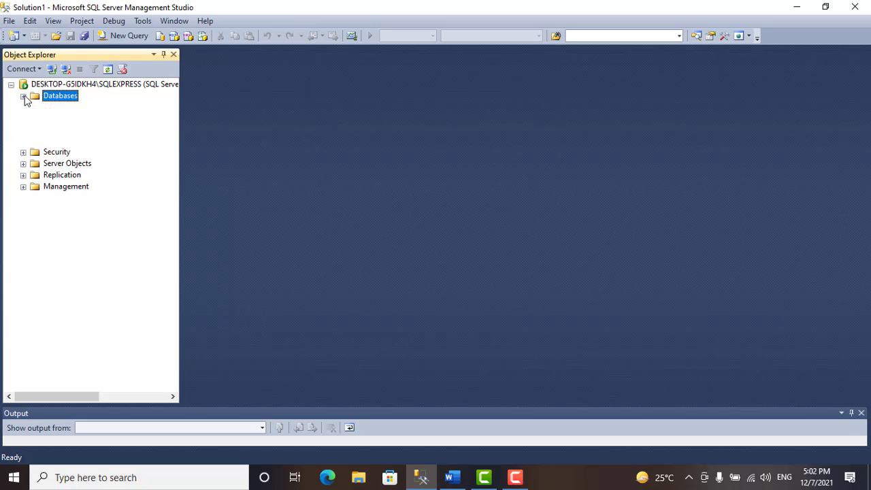
pyautogui.rightClick(61, 95)
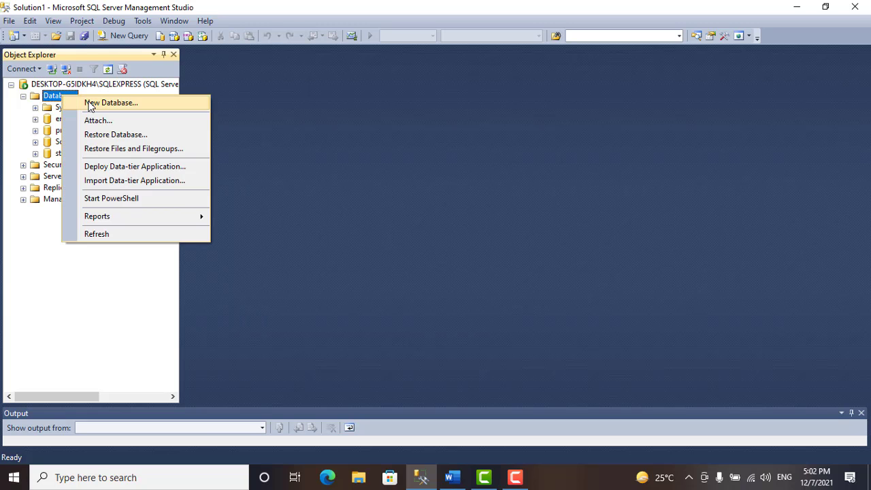
pyautogui.click(88, 103)
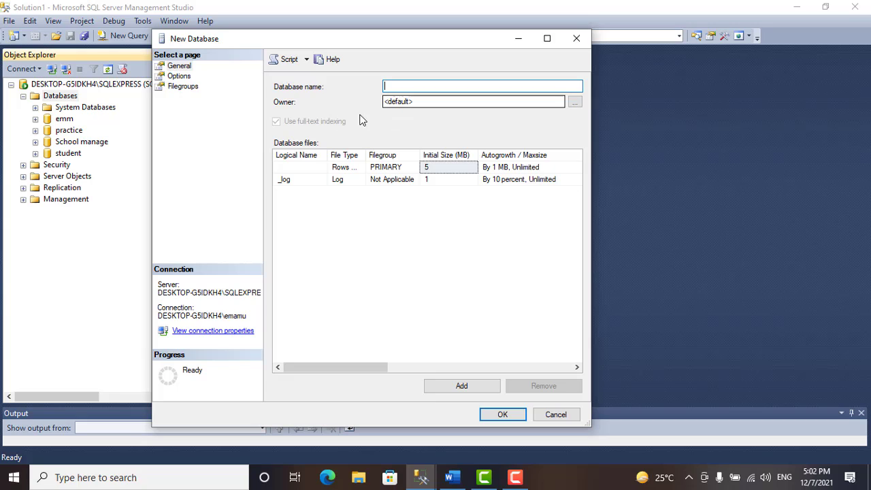
pyautogui.write('Ep')
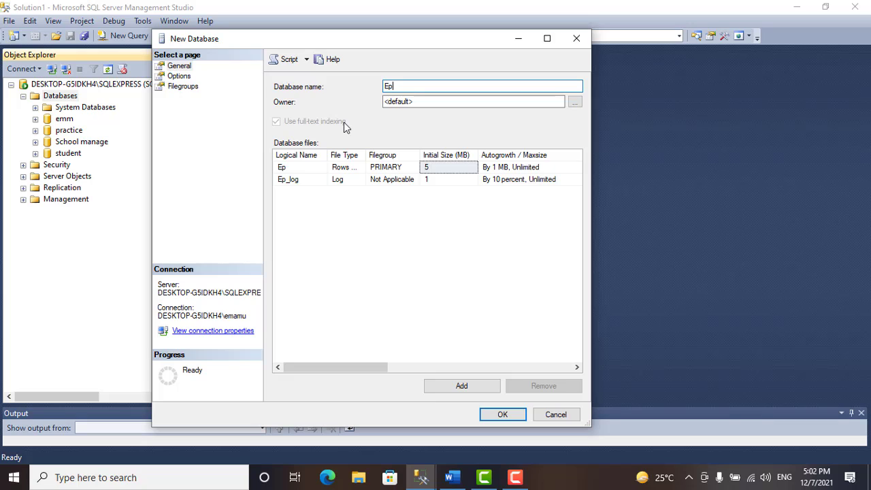
pyautogui.press('BackSpace')
pyautogui.write('mploye')
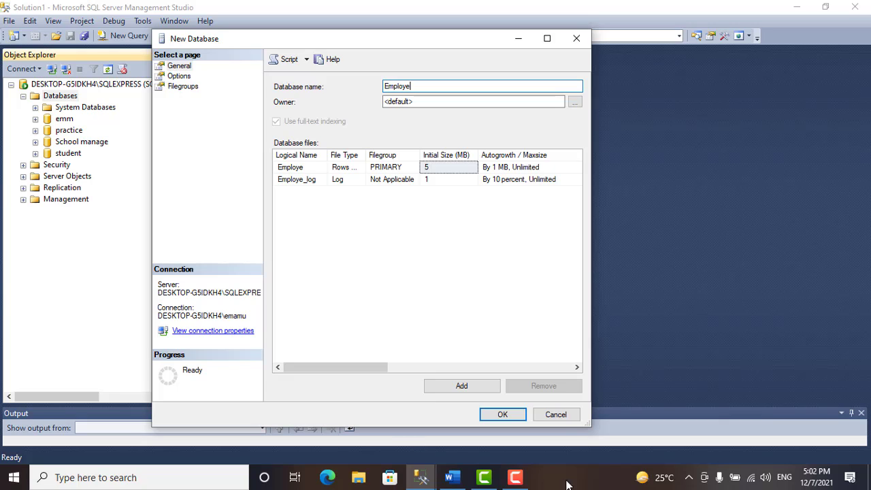
pyautogui.click(513, 416)
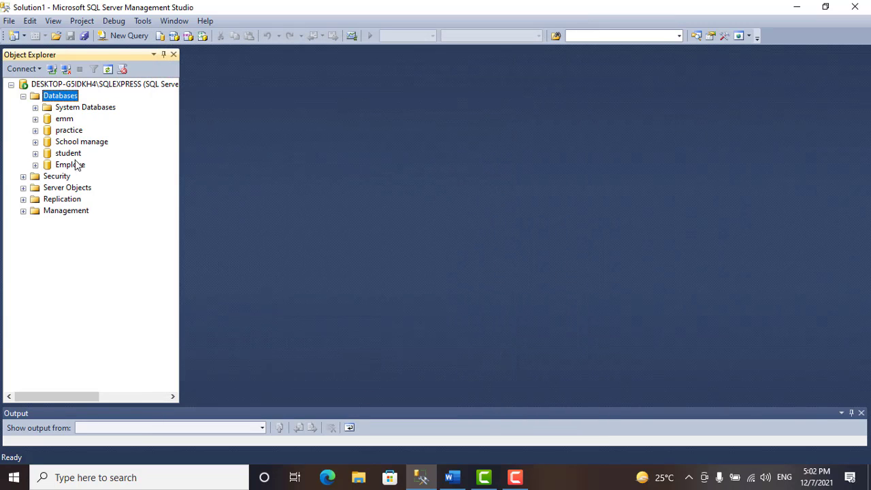
# Expand the Employe database and start designing a new table in it
pyautogui.click(73, 166)
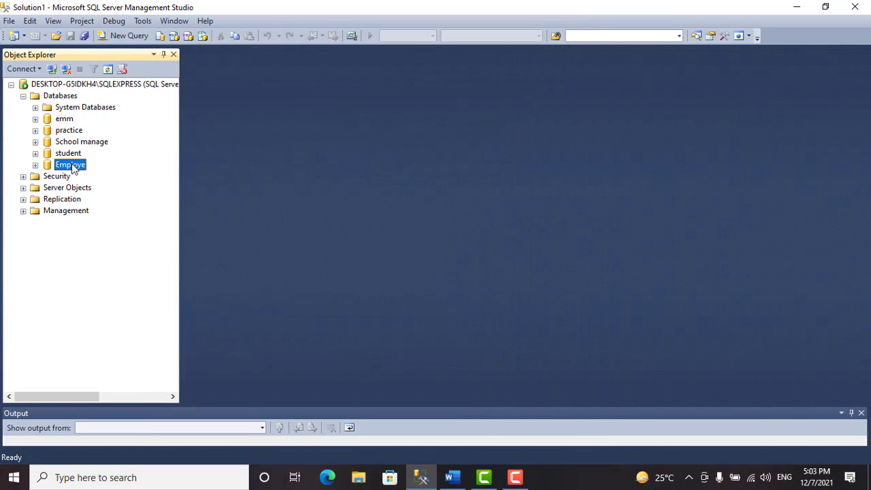
pyautogui.click(36, 165)
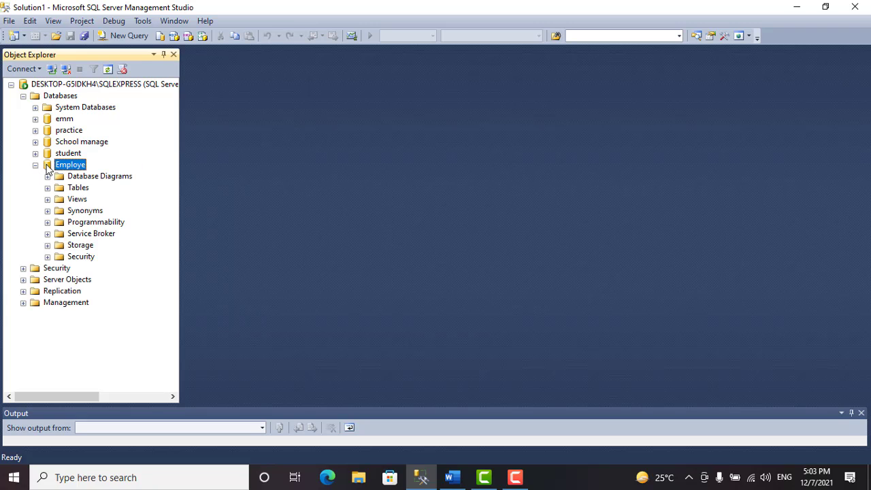
pyautogui.click(78, 188)
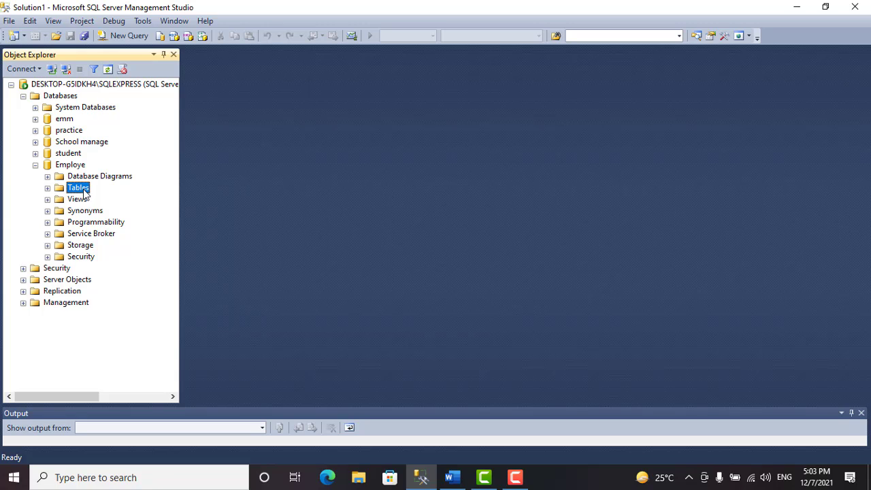
pyautogui.rightClick(83, 192)
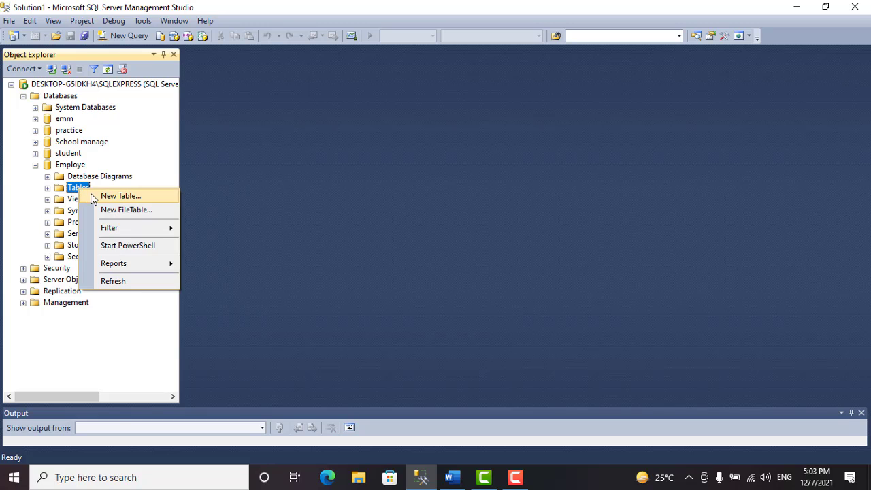
pyautogui.click(105, 195)
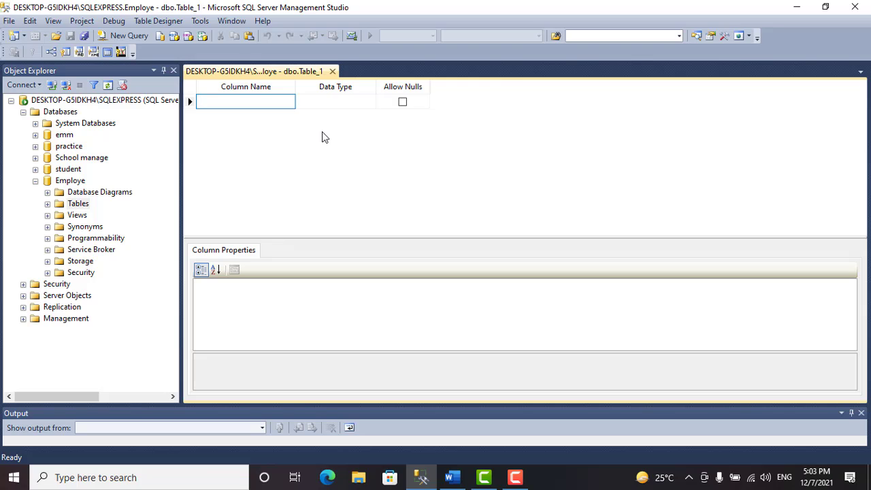
# Define the table's first column as ID with data type int
pyautogui.write('Int')
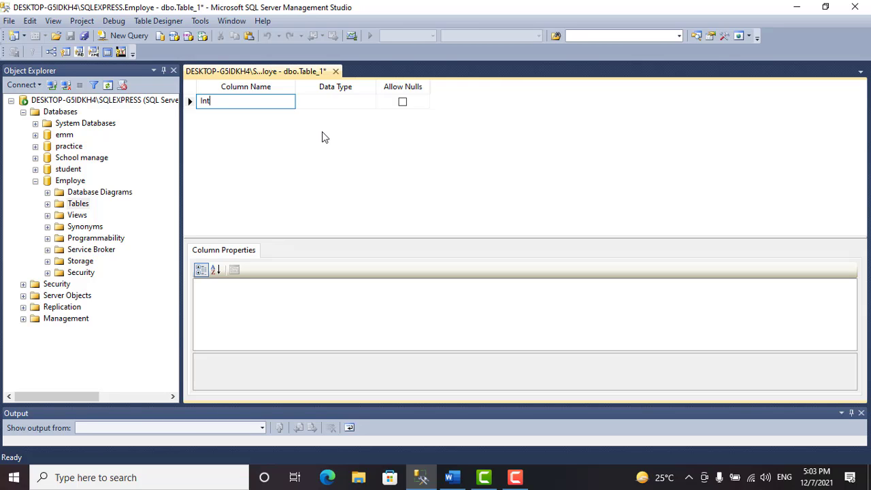
pyautogui.press('BackSpace')
pyautogui.press('BackSpace')
pyautogui.write('ID')
pyautogui.click(328, 102)
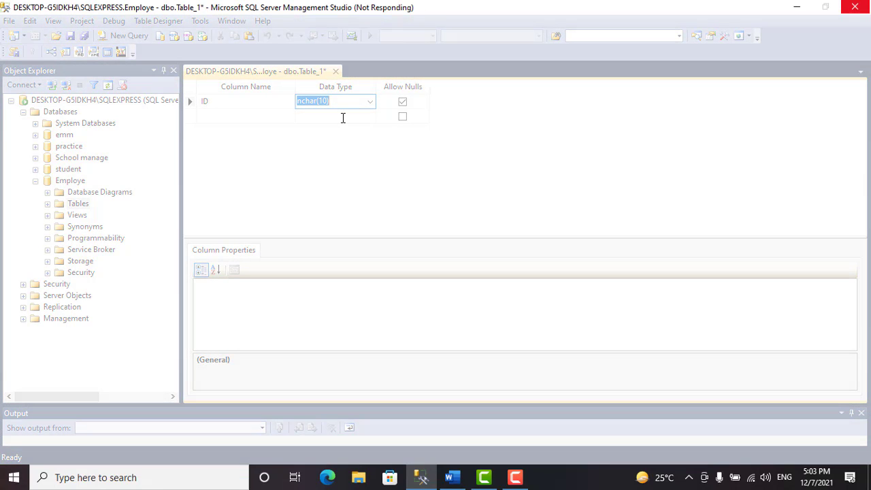
pyautogui.write('int')
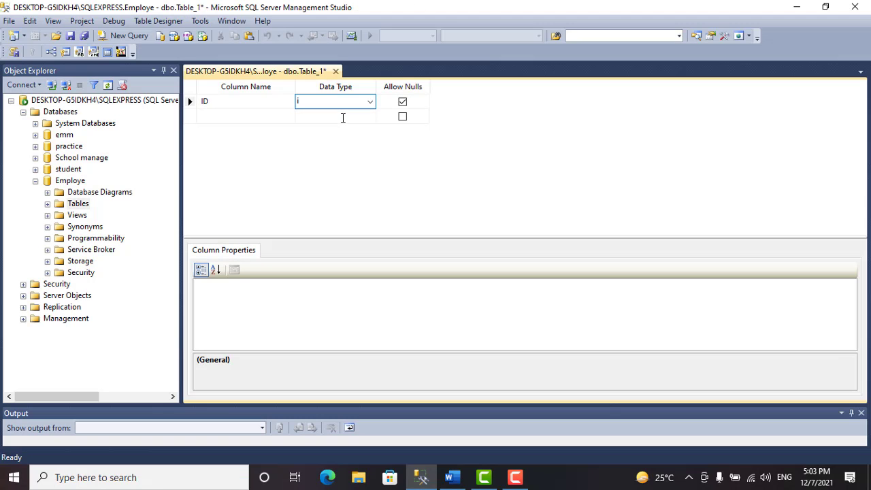
# Add a second column called Name with data type varchar(50)
pyautogui.click(267, 119)
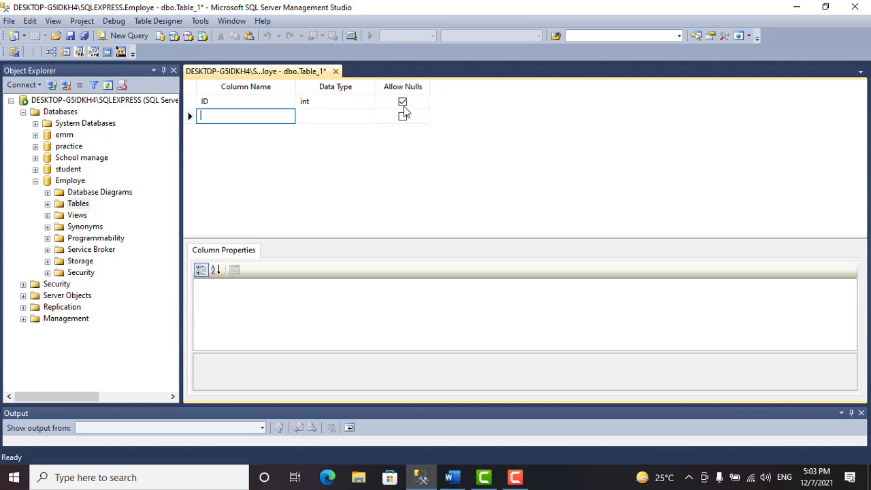
pyautogui.write('Name')
pyautogui.click(352, 117)
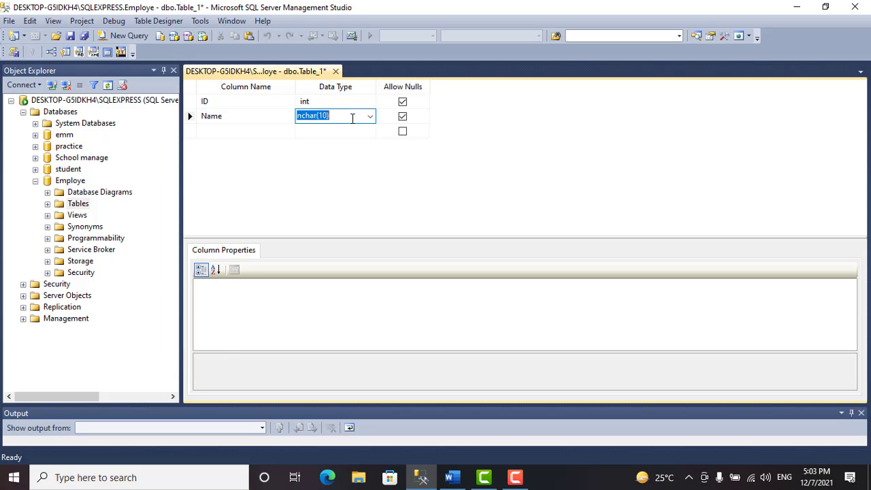
pyautogui.write('Varc')
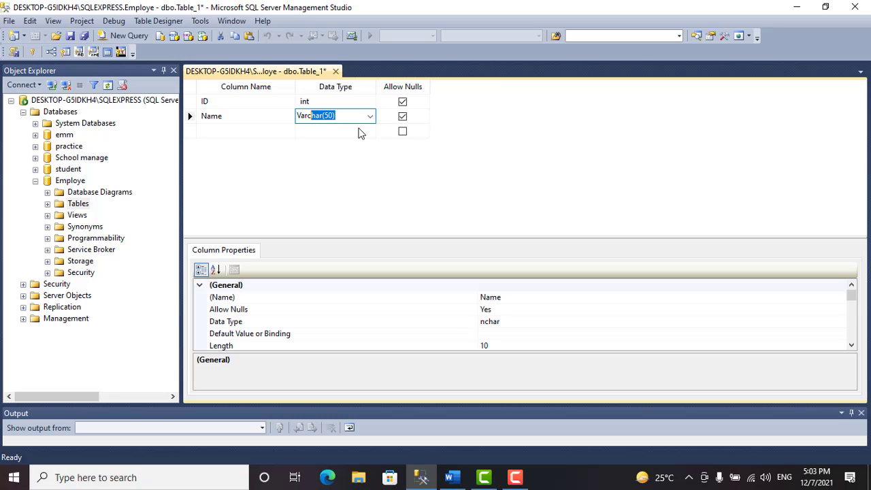
pyautogui.click(361, 132)
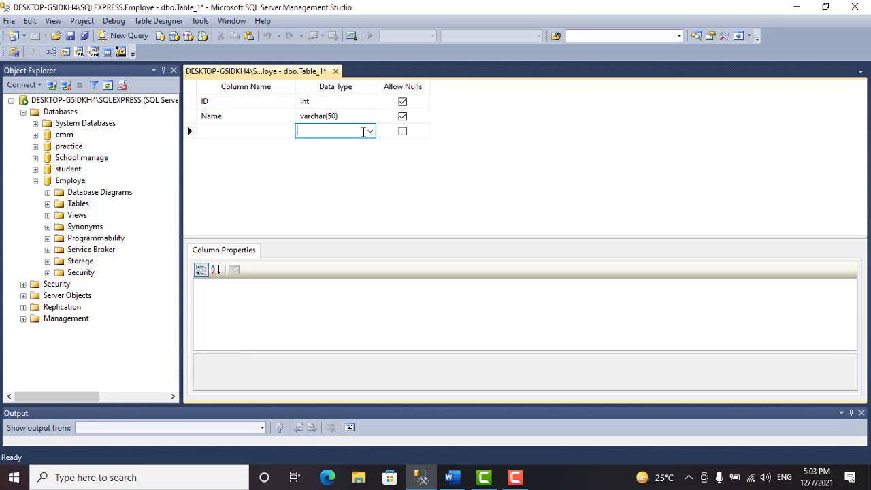
# Add a third column called Email with data type varchar(50)
pyautogui.click(219, 130)
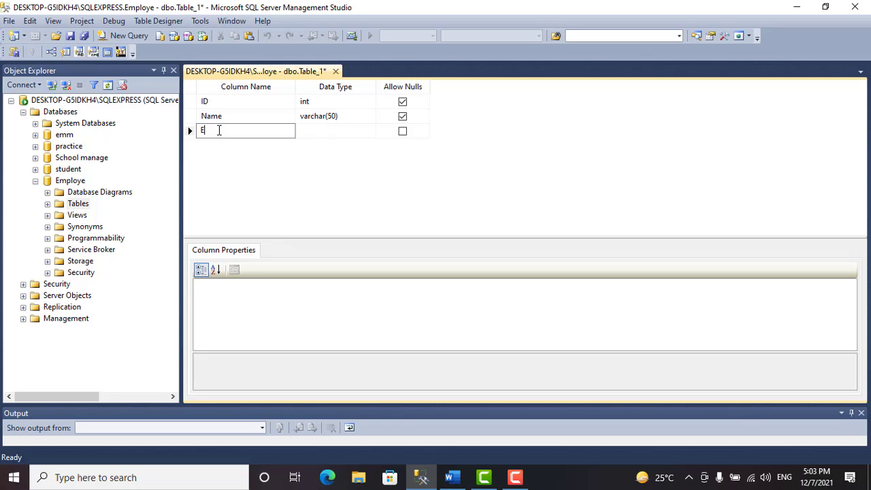
pyautogui.write('Email')
pyautogui.click(312, 130)
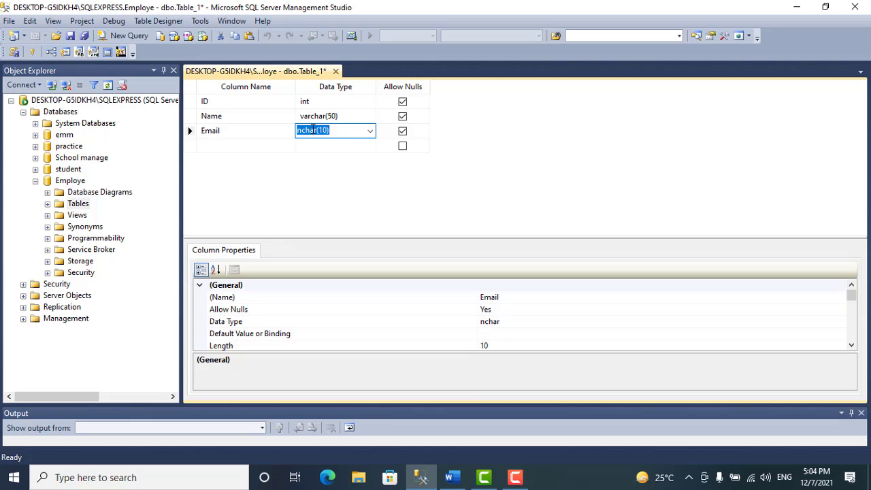
pyautogui.write('Varc')
pyautogui.press('Return')
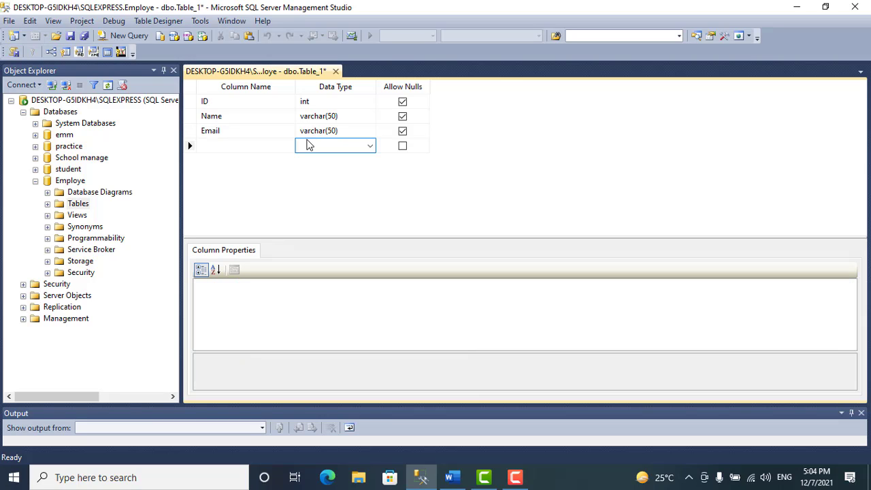
# Add a fourth column called GenderId with data type int
pyautogui.click(268, 144)
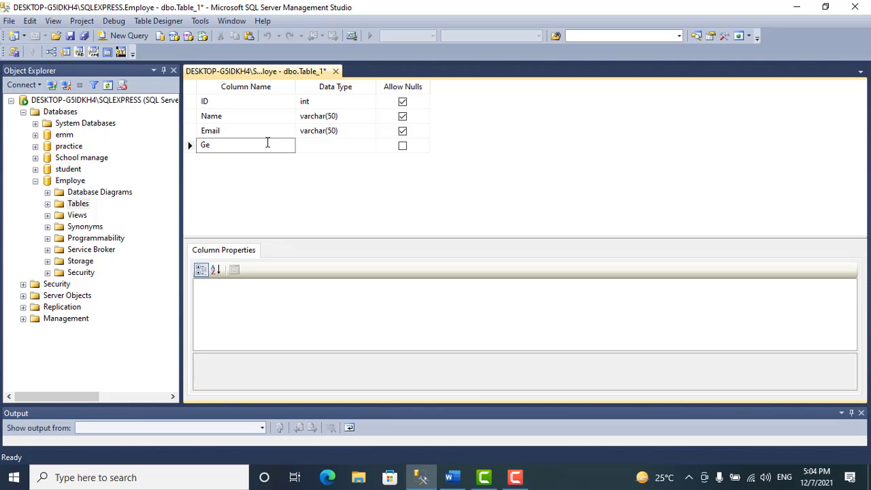
pyautogui.write('GenderId')
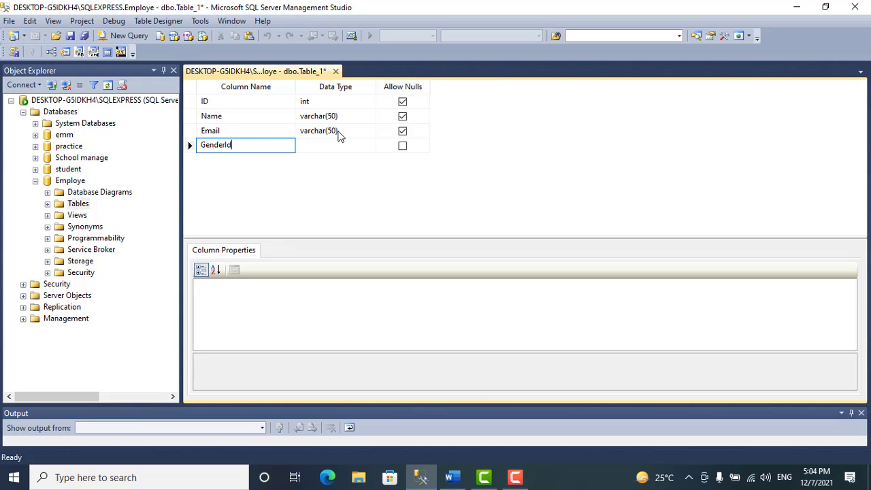
pyautogui.click(333, 145)
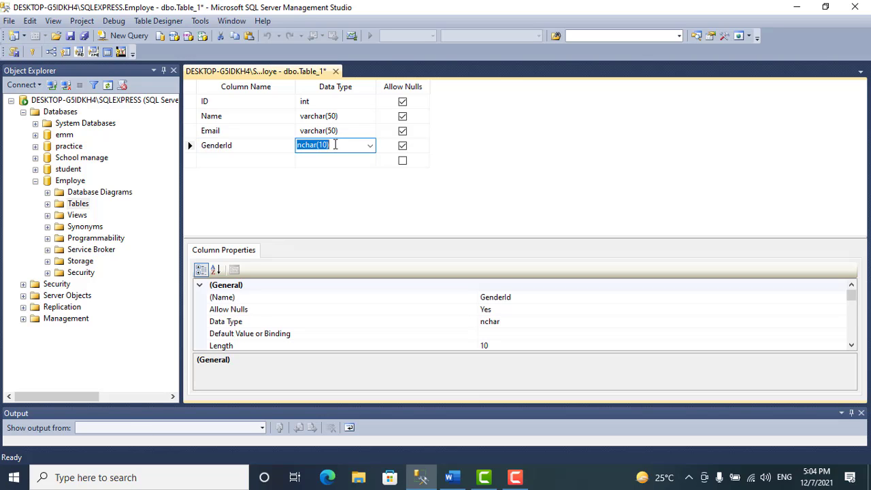
pyautogui.write('int')
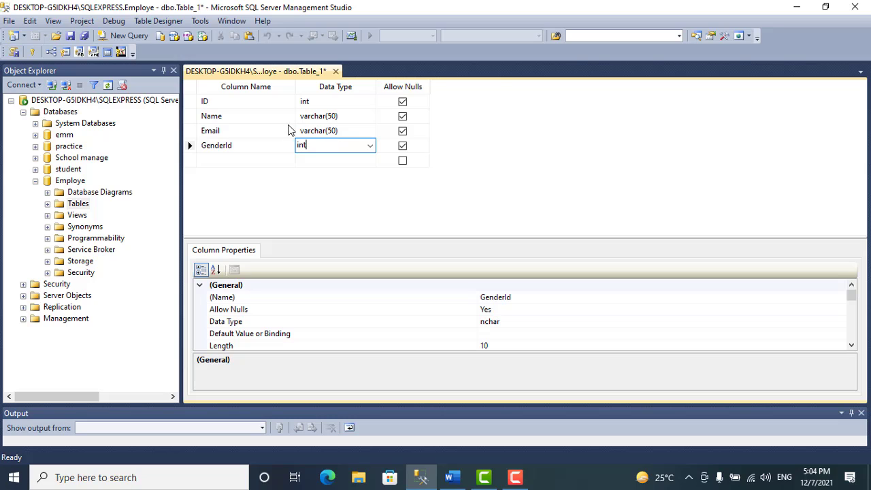
# Set the ID column as the table's primary key
pyautogui.click(191, 102)
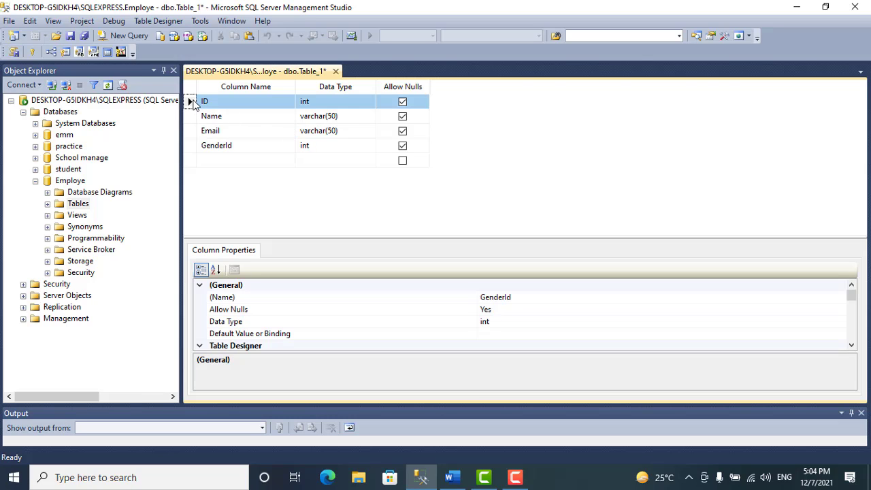
pyautogui.rightClick(193, 102)
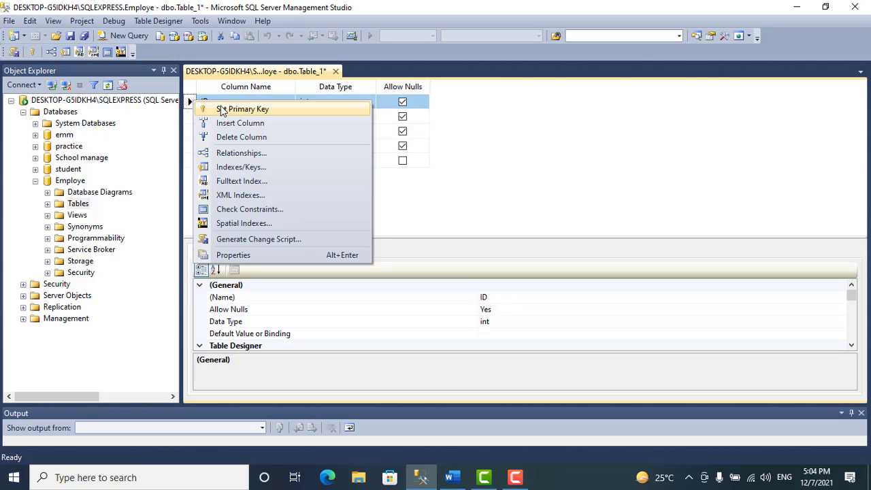
pyautogui.click(221, 109)
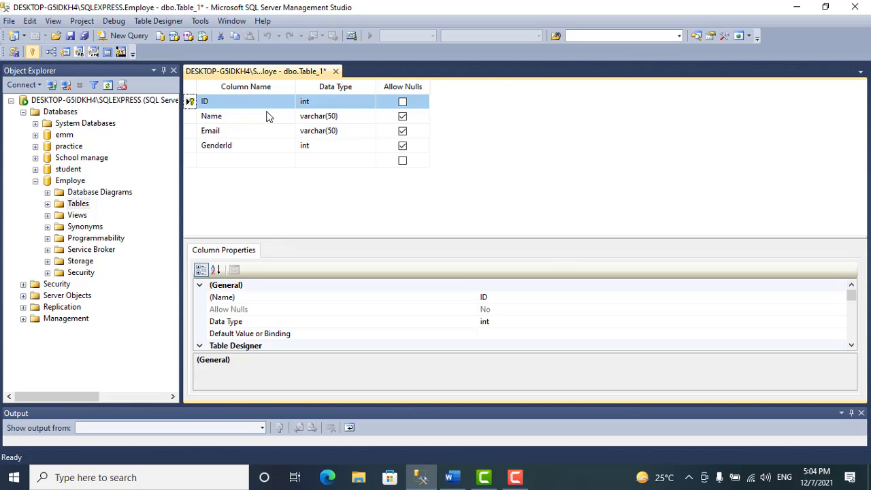
# Save the new table as Employe_info and close its design
pyautogui.hotkey('ctrl', 's')
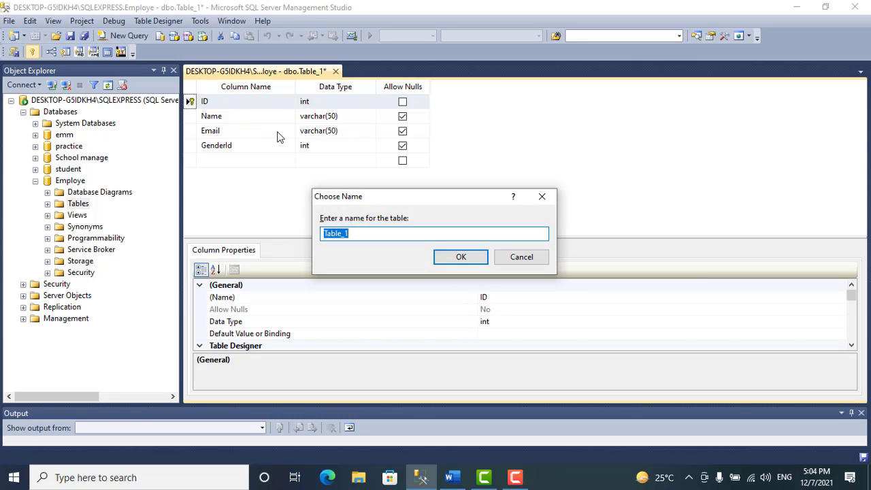
pyautogui.write('Em')
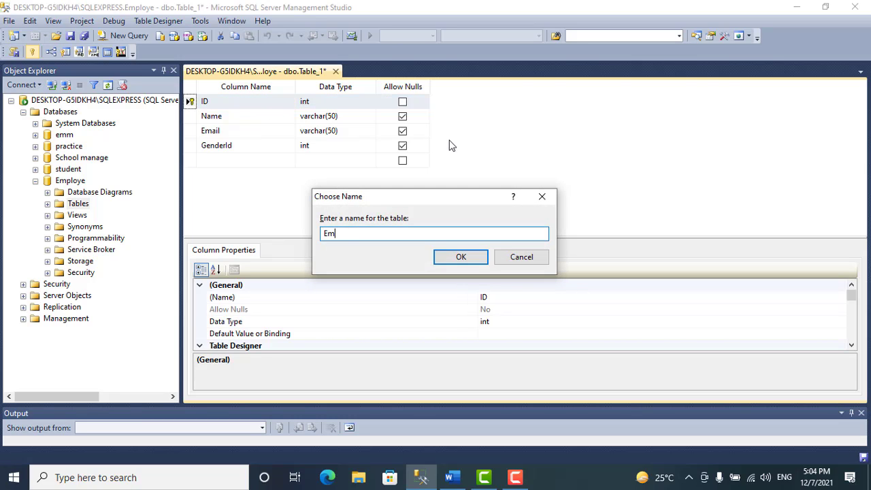
pyautogui.write('ploye_')
pyautogui.write('fo')
pyautogui.click(480, 263)
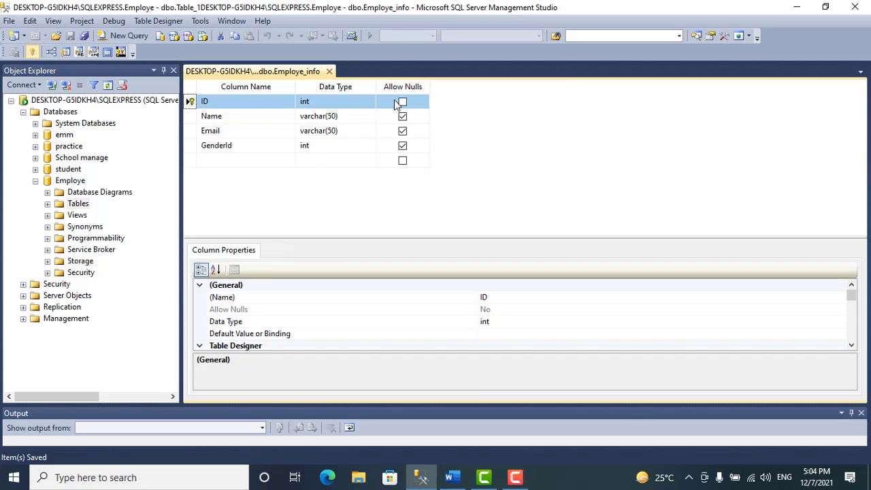
pyautogui.click(329, 72)
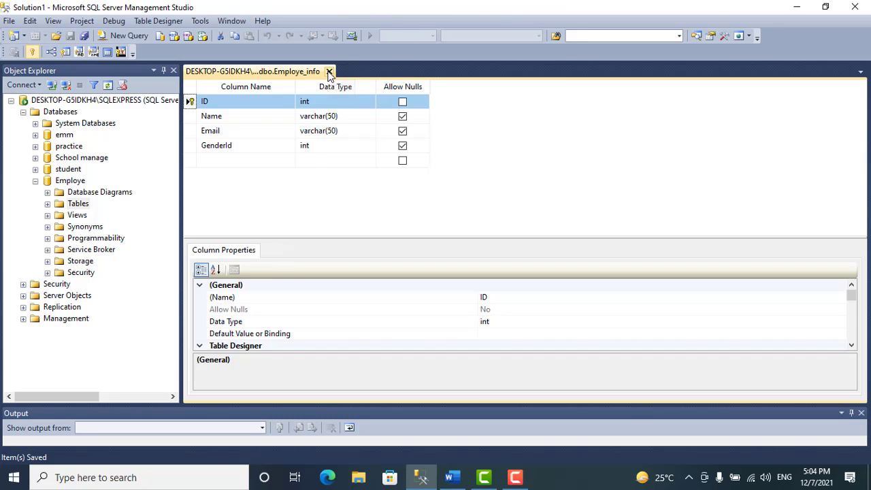
# Create another table in the Employe database with a first column Id of data type int
pyautogui.rightClick(87, 189)
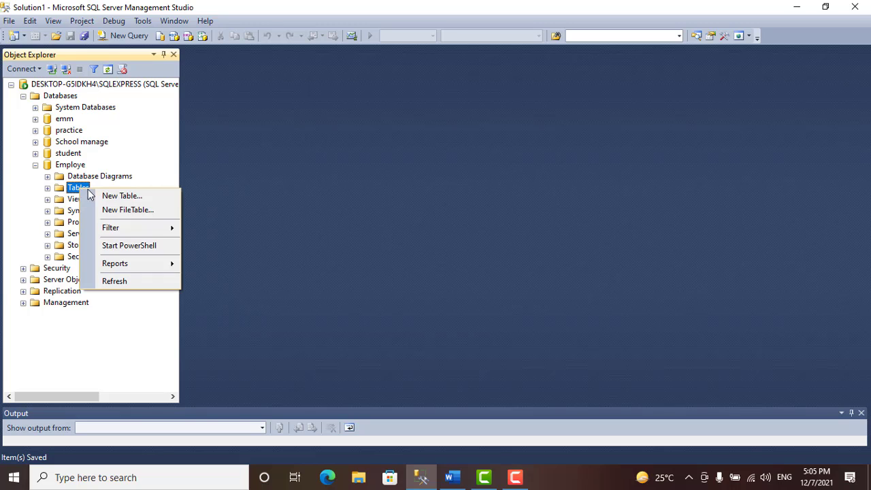
pyautogui.click(94, 193)
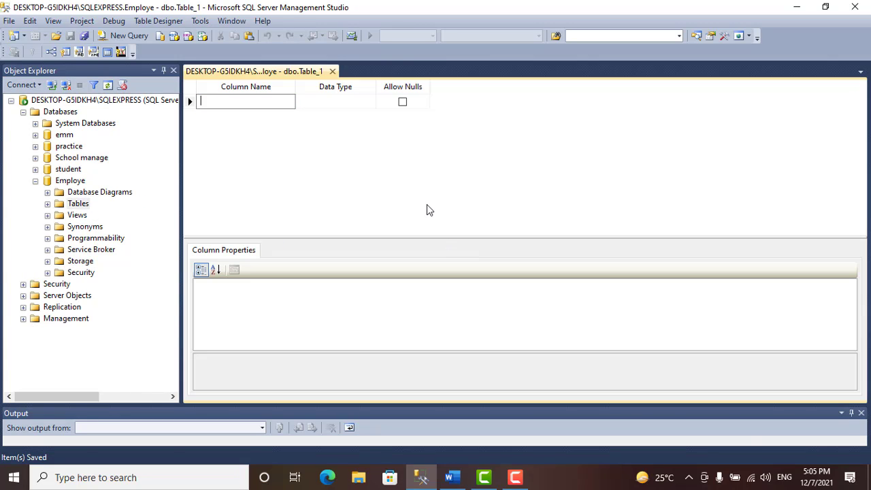
pyautogui.write('Id')
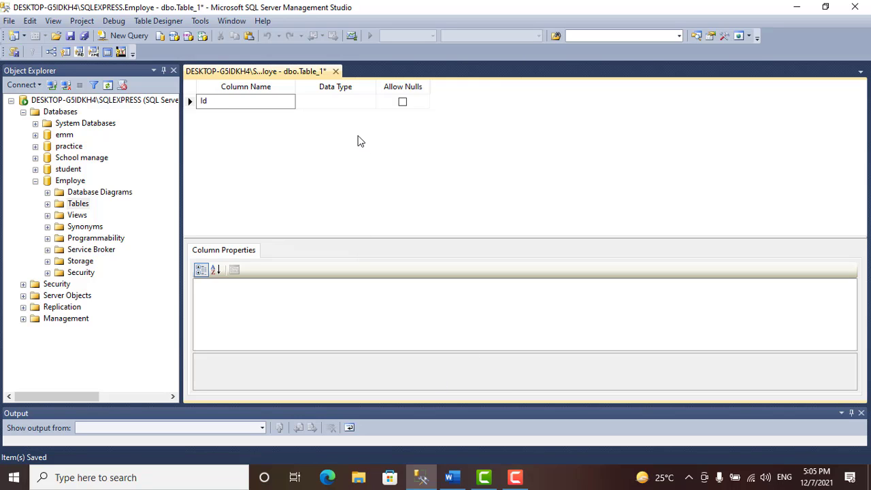
pyautogui.click(344, 102)
pyautogui.write('in')
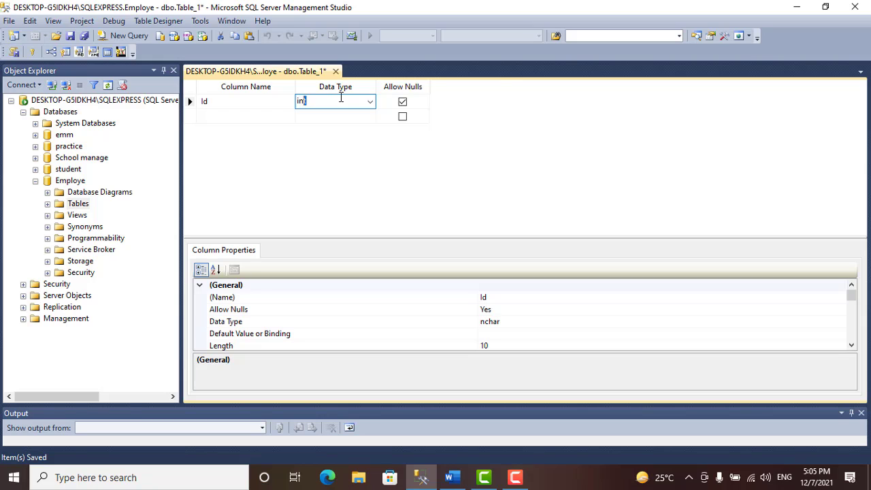
pyautogui.write('t')
# Add a second column called Gender with data type varchar(50)
pyautogui.click(222, 117)
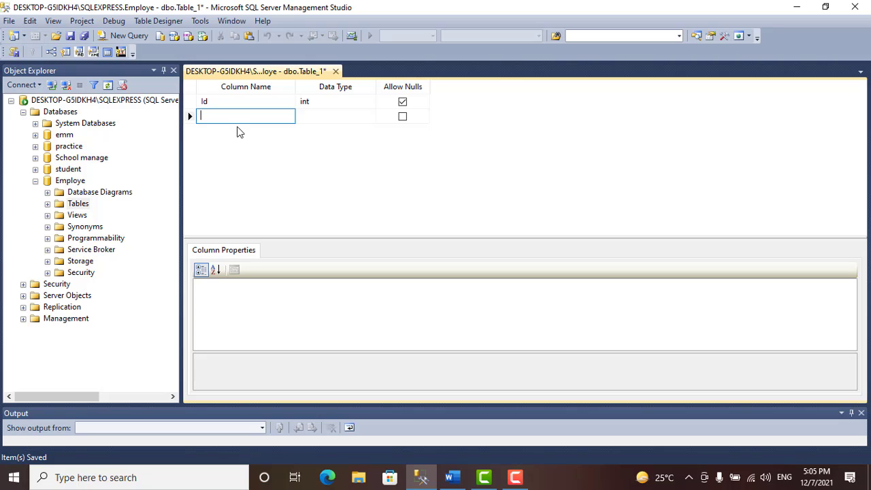
pyautogui.write('Gender')
pyautogui.click(313, 117)
pyautogui.write('var')
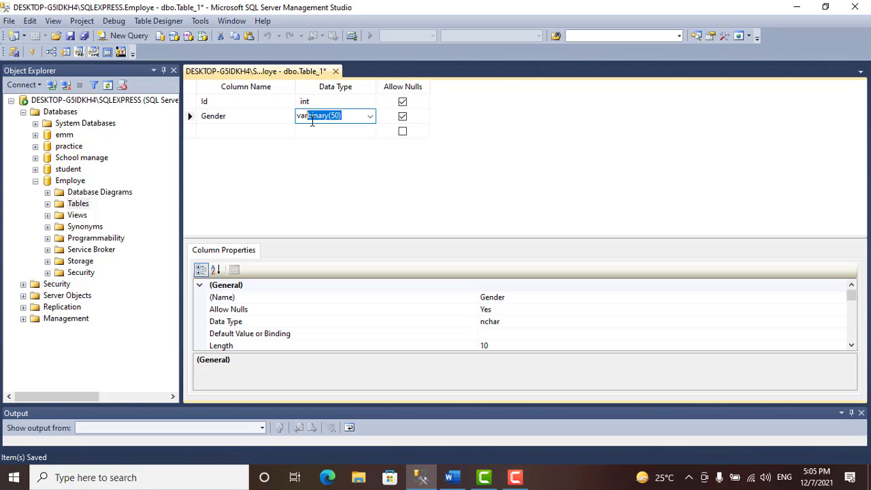
pyautogui.write('c')
pyautogui.click(310, 131)
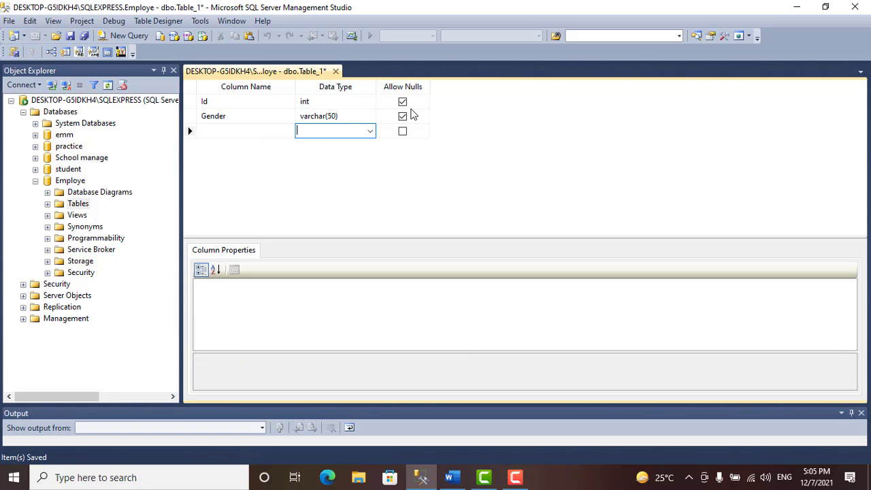
# Make the Id column the primary key of the gender table
pyautogui.click(191, 101)
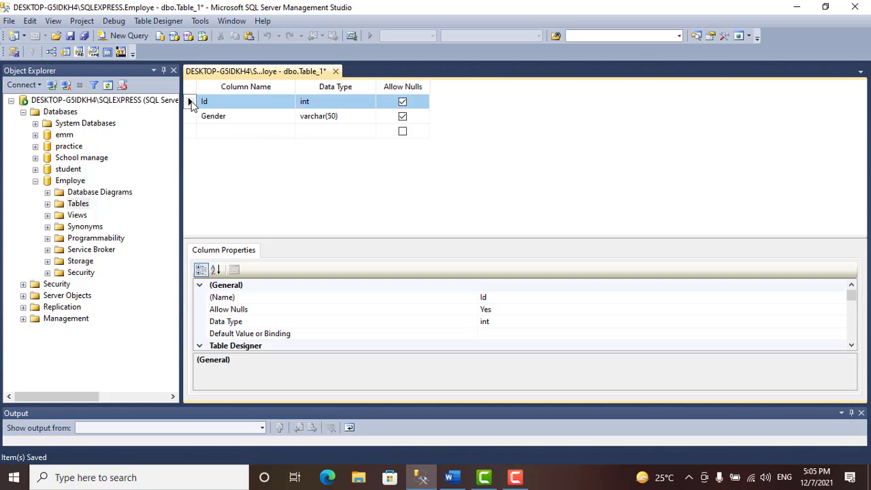
pyautogui.rightClick(190, 102)
pyautogui.click(240, 110)
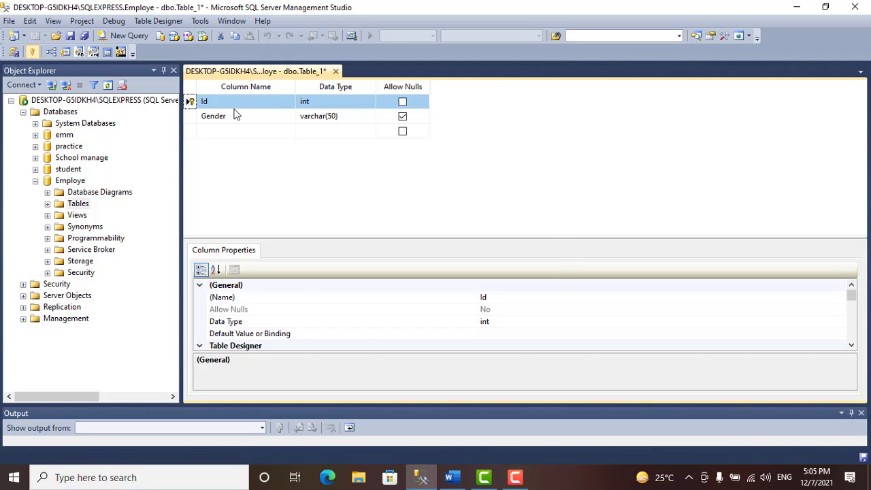
# Save the table as Gender_info, list the Employe database's tables and close the table design
pyautogui.hotkey('ctrl', 's')
pyautogui.write('G')
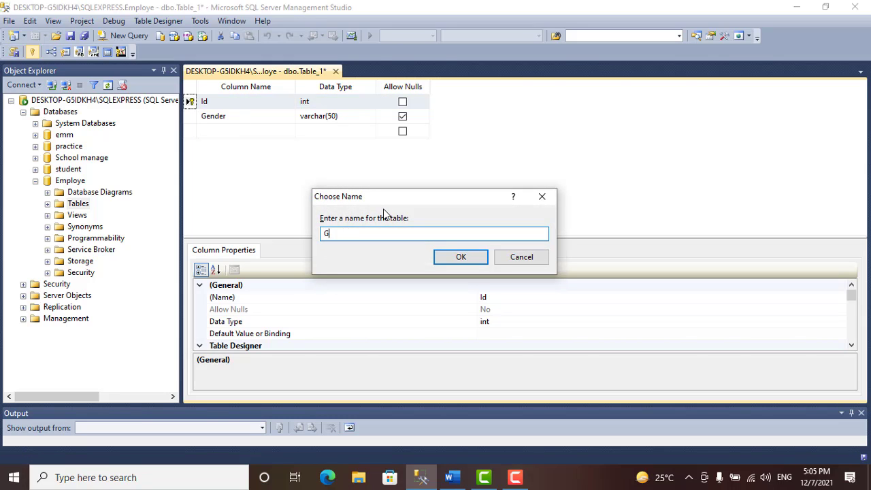
pyautogui.write('ender_info')
pyautogui.click(458, 255)
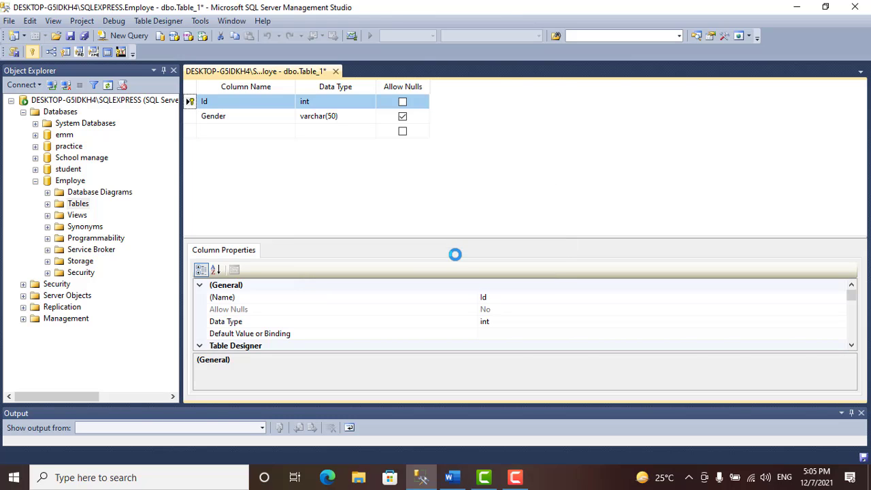
pyautogui.click(48, 205)
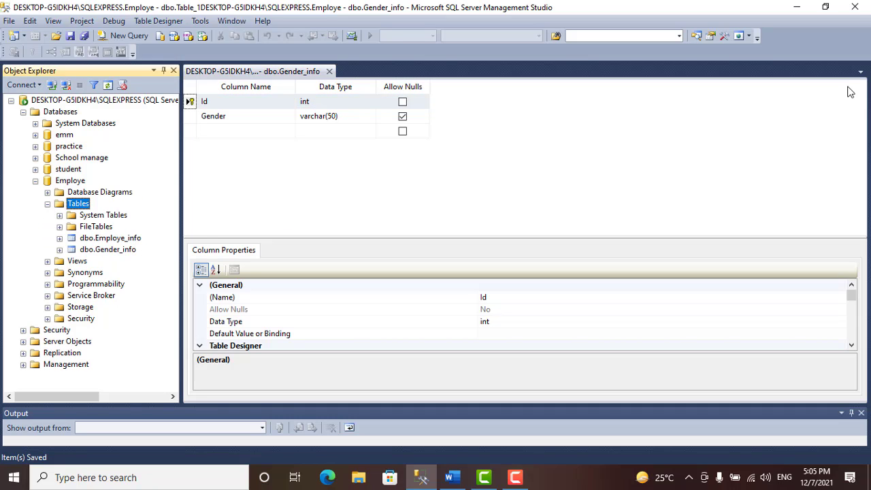
pyautogui.click(329, 70)
# Remove the primary key from the ID column in the Employe_info design, then save and close the table
pyautogui.click(122, 225)
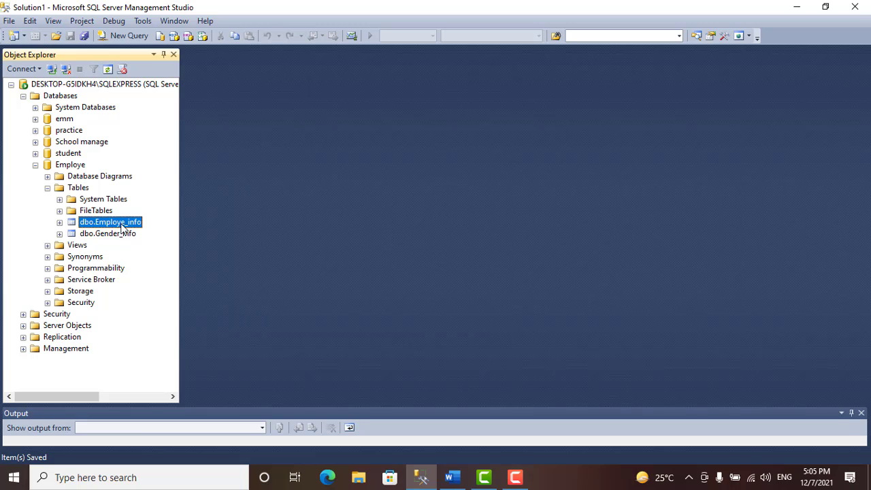
pyautogui.rightClick(123, 226)
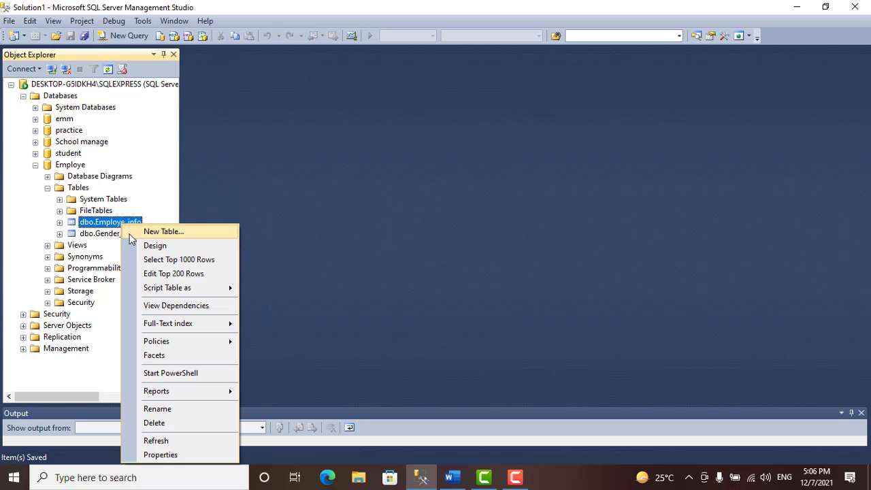
pyautogui.click(155, 246)
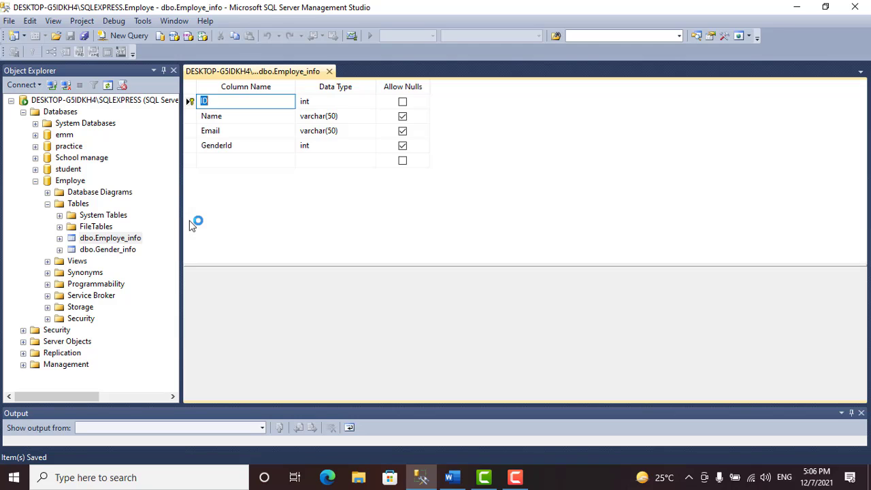
pyautogui.rightClick(190, 104)
pyautogui.click(204, 111)
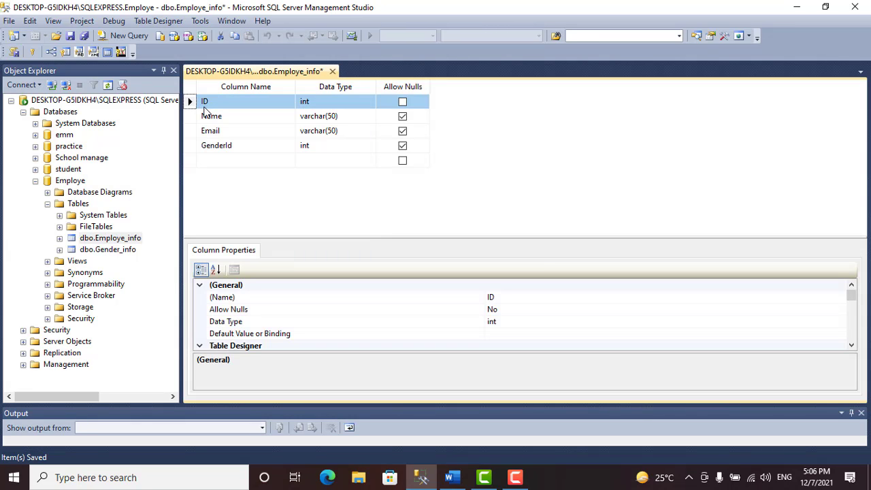
pyautogui.hotkey('ctrl', 's')
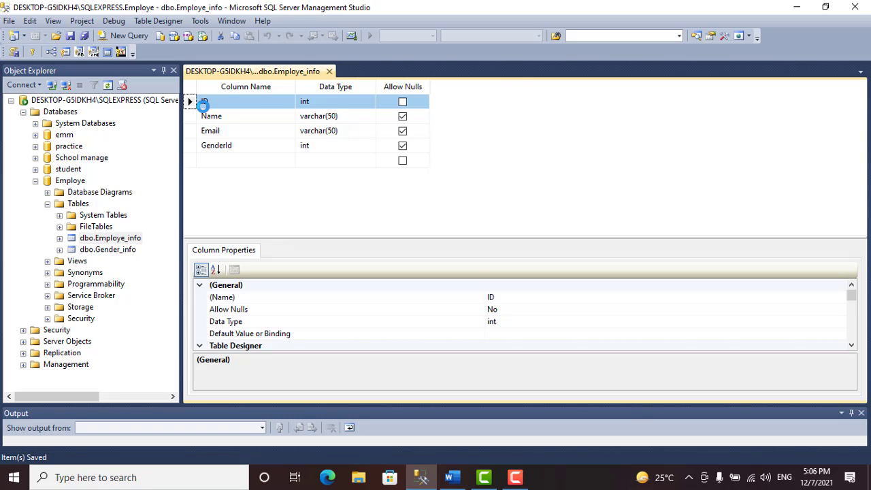
pyautogui.click(329, 71)
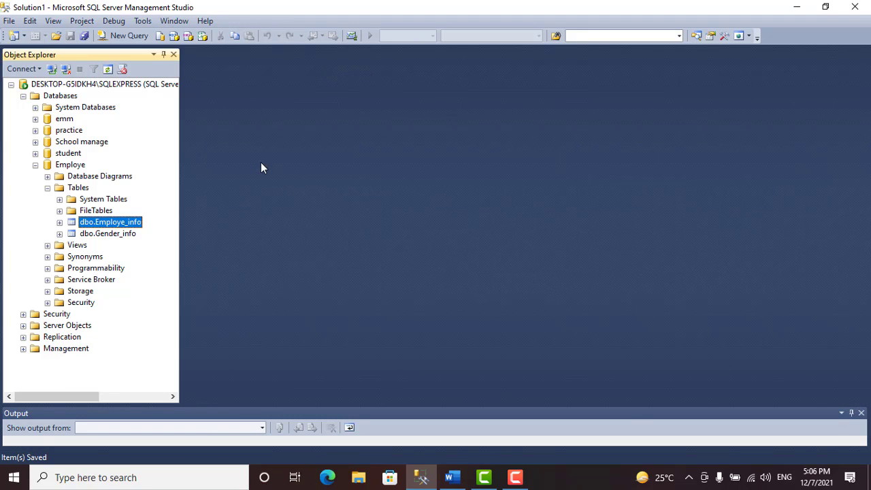
# Open the top 200 rows of the Employe_info table for editing
pyautogui.click(124, 234)
pyautogui.click(124, 227)
pyautogui.rightClick(121, 225)
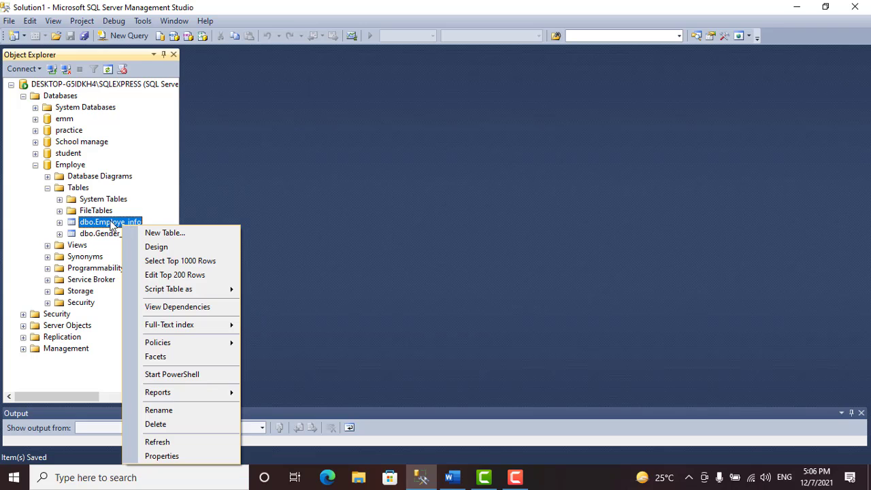
pyautogui.click(110, 223)
pyautogui.rightClick(107, 222)
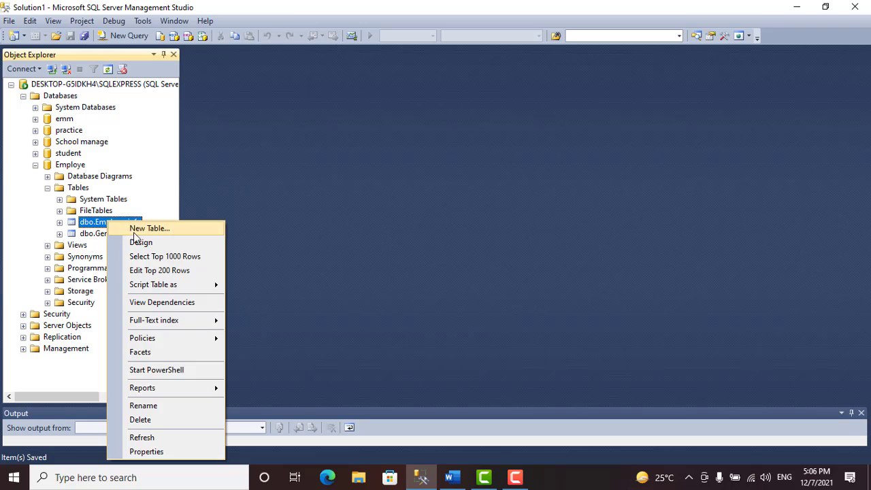
pyautogui.click(181, 271)
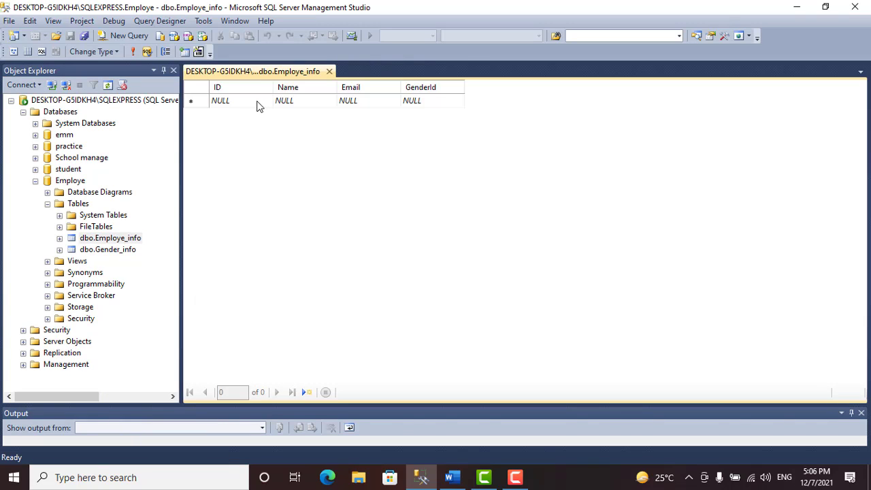
pyautogui.click(257, 102)
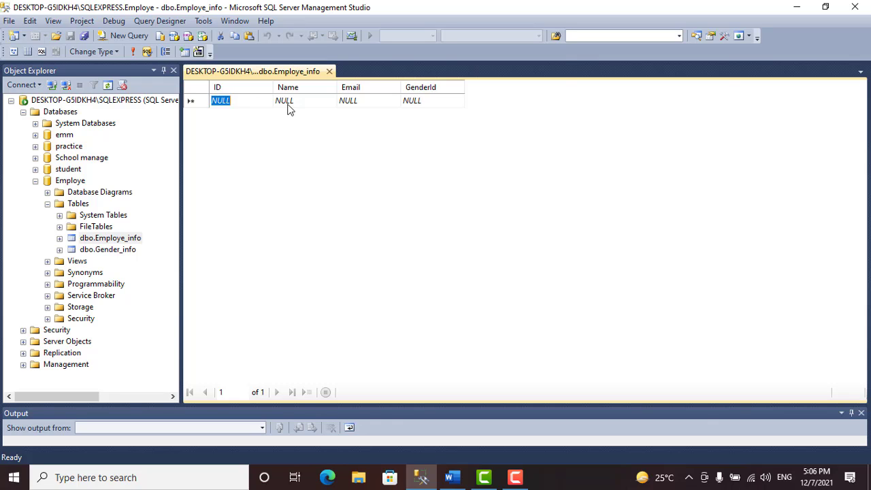
pyautogui.click(291, 106)
pyautogui.click(348, 105)
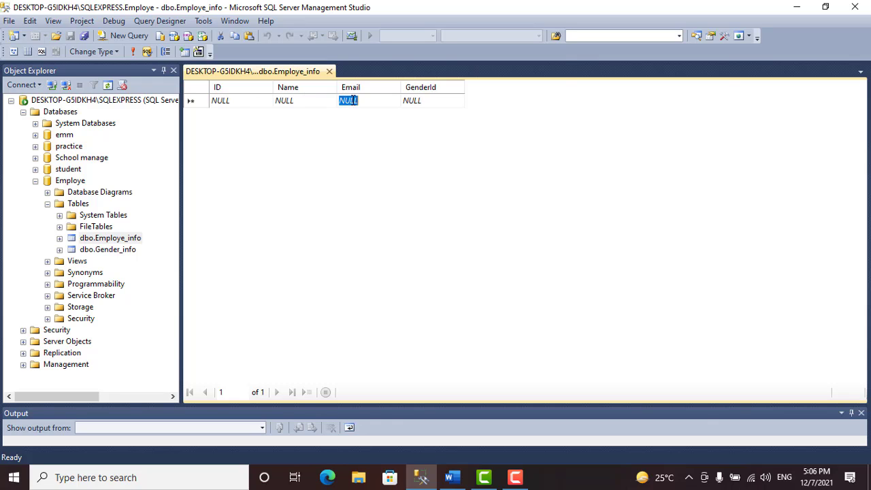
pyautogui.click(414, 103)
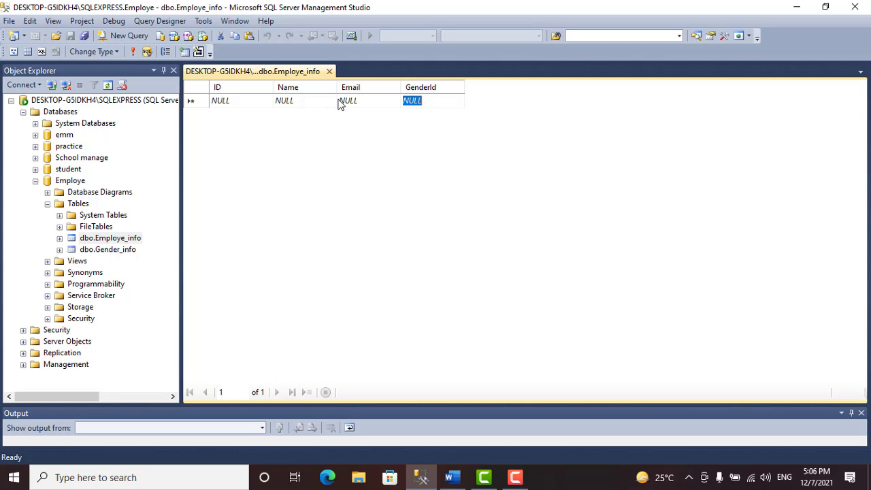
# Fill in the first Employe_info row with ID 1, the employee's name and e-mail, and GenderId 1
pyautogui.click(228, 100)
pyautogui.write('1')
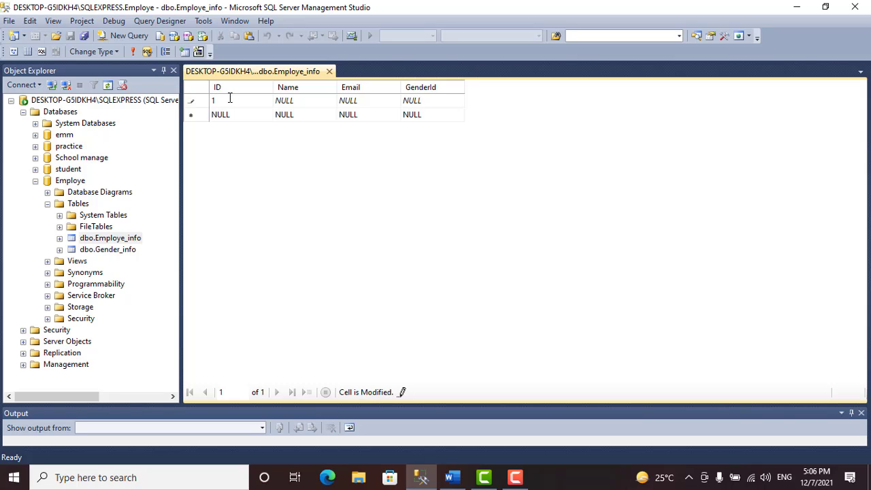
pyautogui.press('Tab')
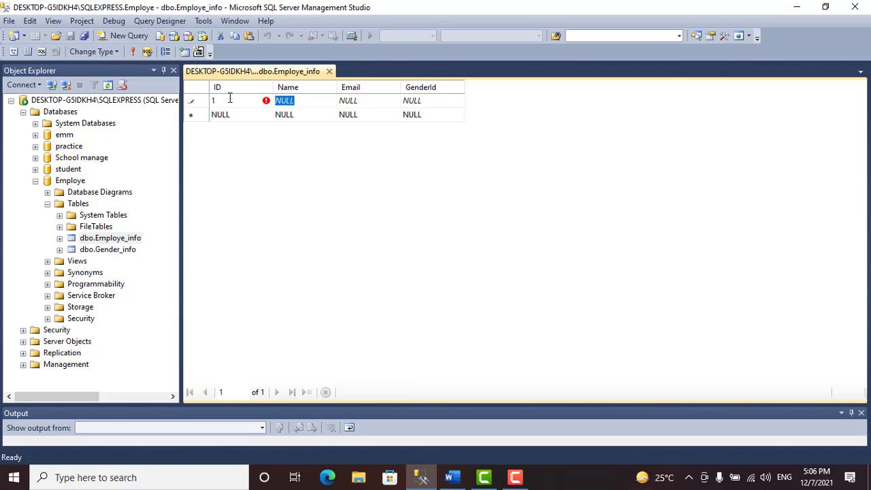
pyautogui.write('Kar')
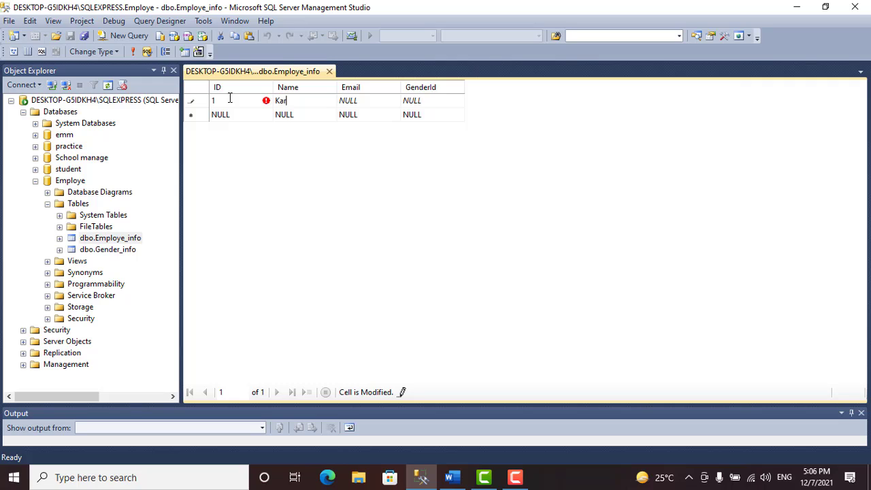
pyautogui.write('im')
pyautogui.press('Tab')
pyautogui.write('k@gmail.com')
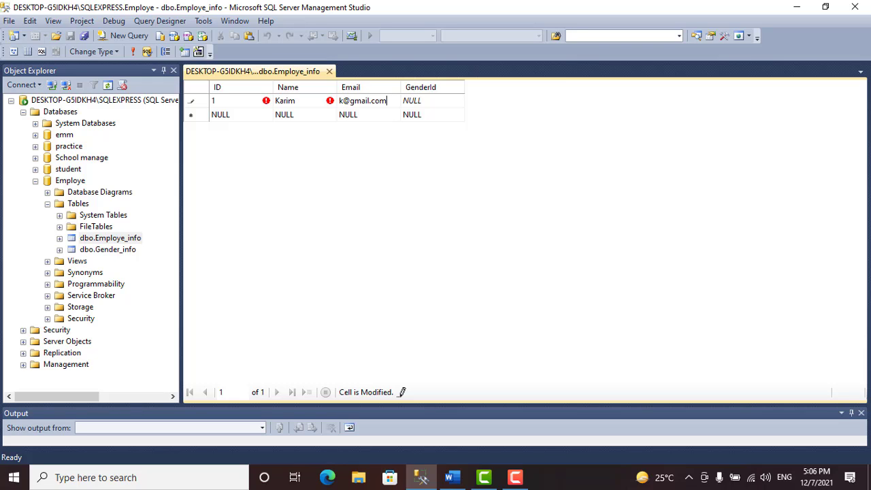
pyautogui.press('Tab')
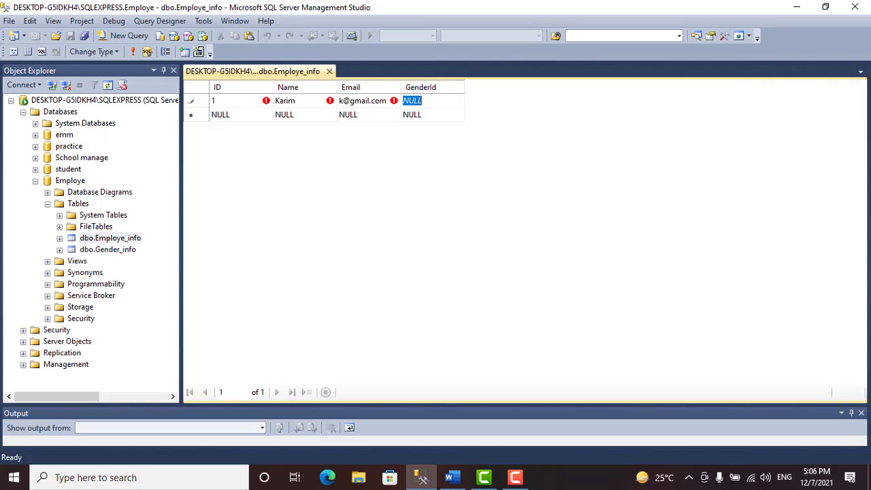
pyautogui.write('1')
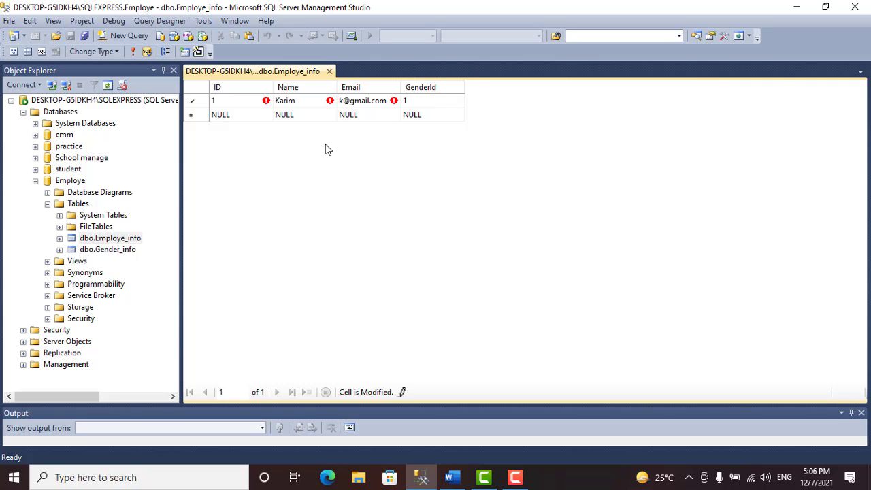
# Add a second employee row with ID 2, the employee's name and e-mail, and GenderId 2
pyautogui.click(266, 119)
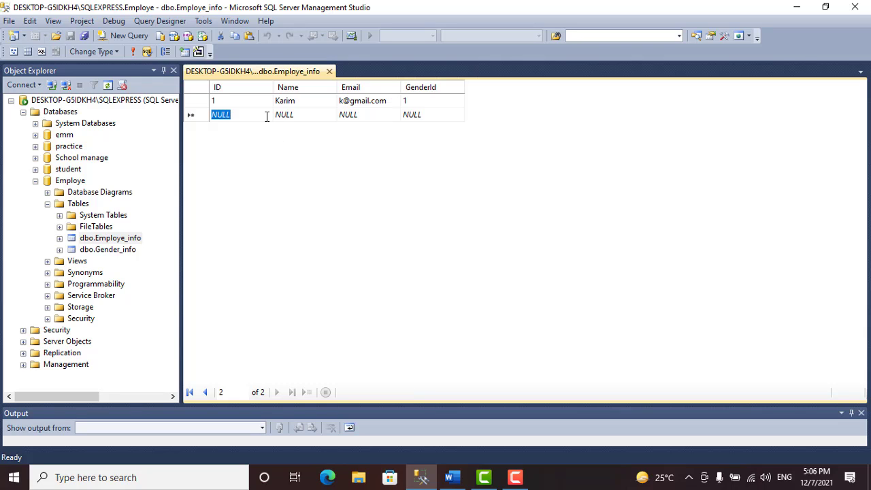
pyautogui.write('2')
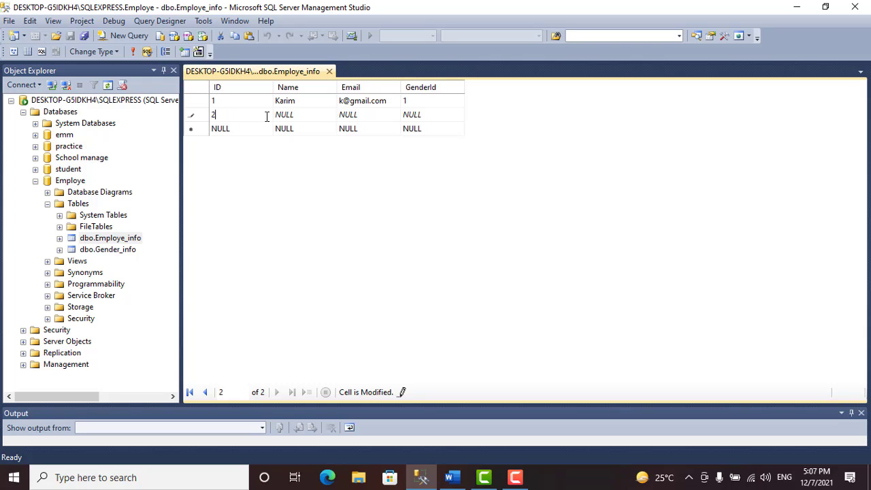
pyautogui.click(294, 117)
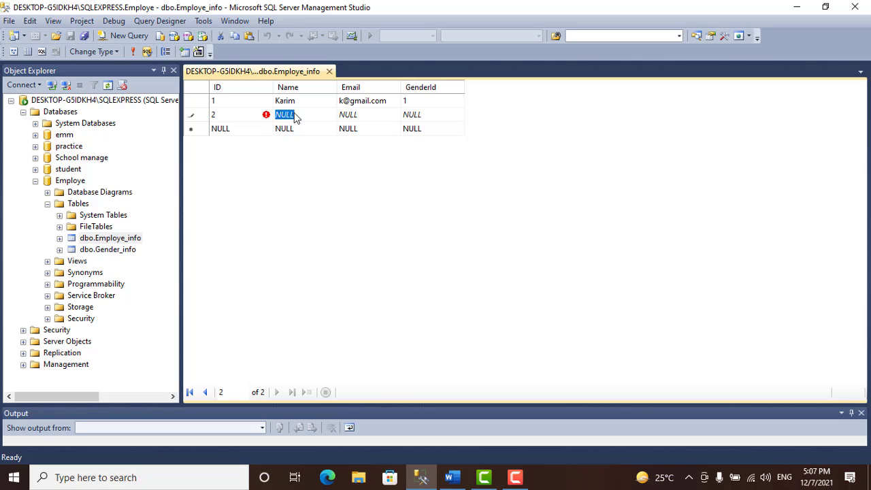
pyautogui.write('Rahim')
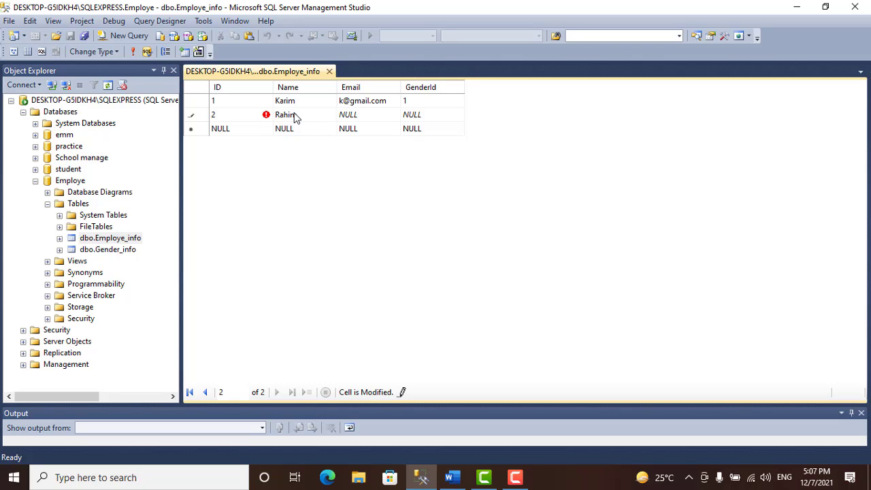
pyautogui.press('Tab')
pyautogui.write('r@gmail.com')
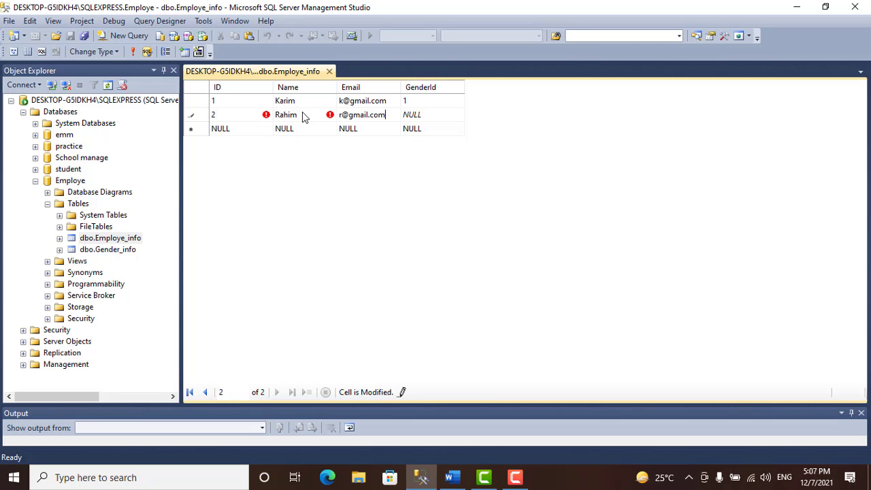
pyautogui.click(428, 119)
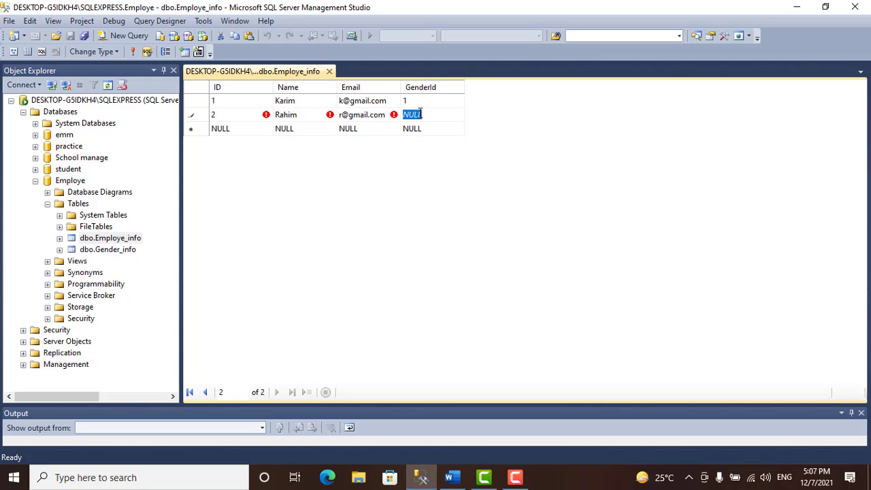
pyautogui.write('2')
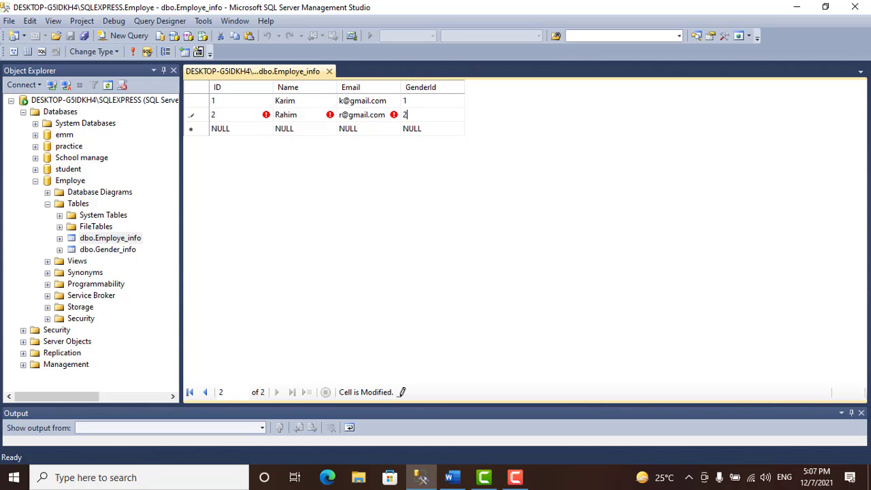
# Set GenderId to 3 in the third employee row and try to commit the row without an ID
pyautogui.click(259, 133)
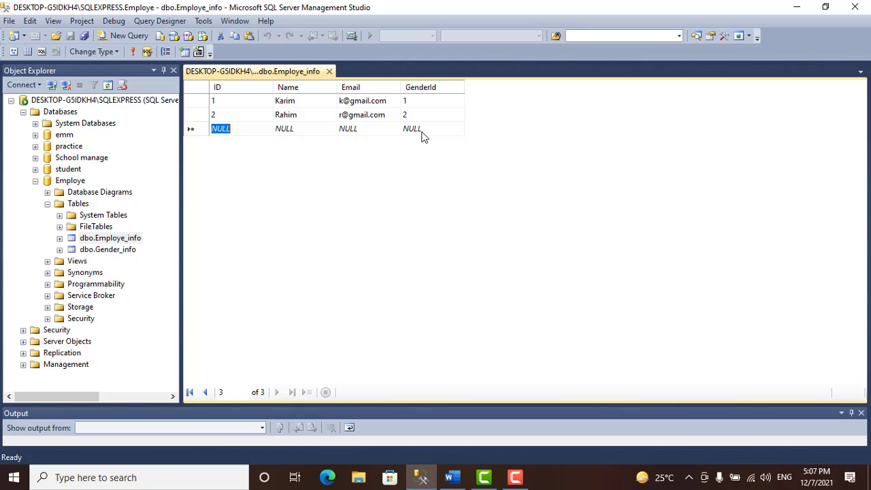
pyautogui.click(428, 129)
pyautogui.write('3')
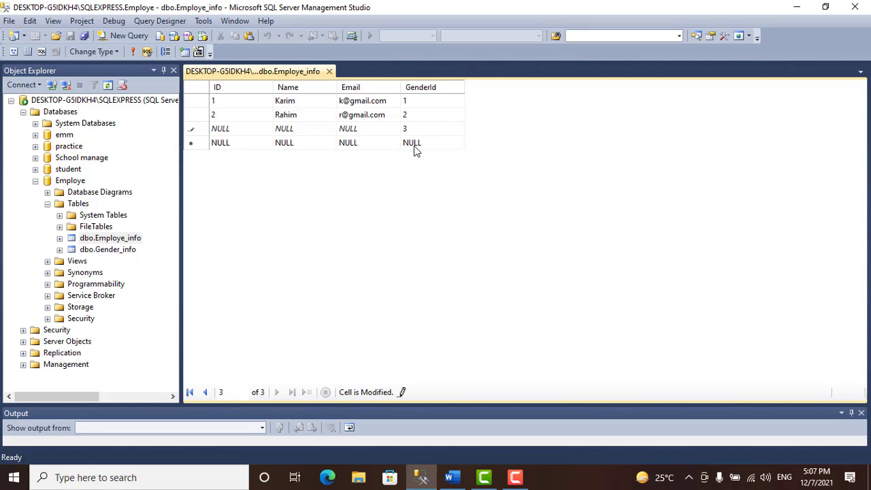
pyautogui.click(415, 144)
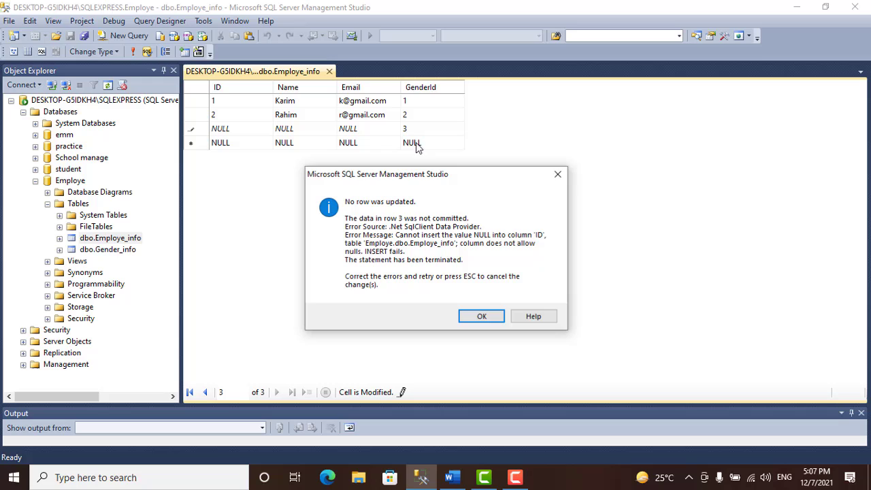
pyautogui.click(555, 174)
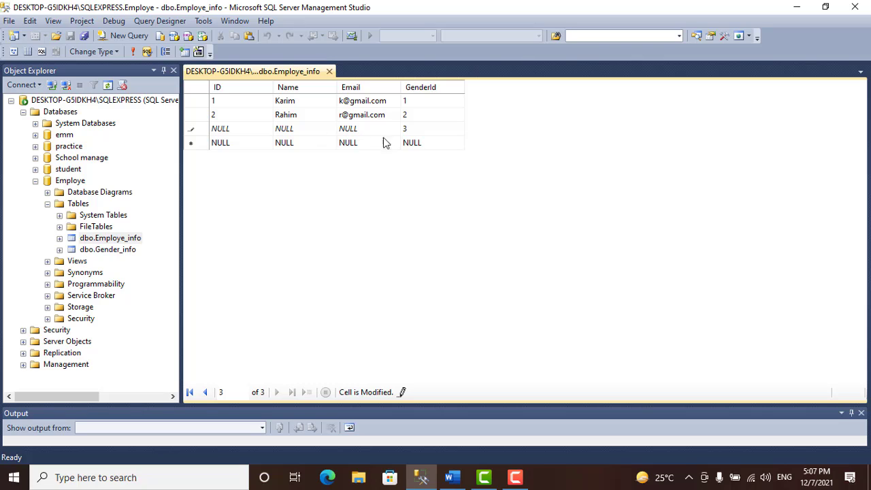
# Complete the third employee row with ID 3 and the employee's name and e-mail, and commit it
pyautogui.click(252, 130)
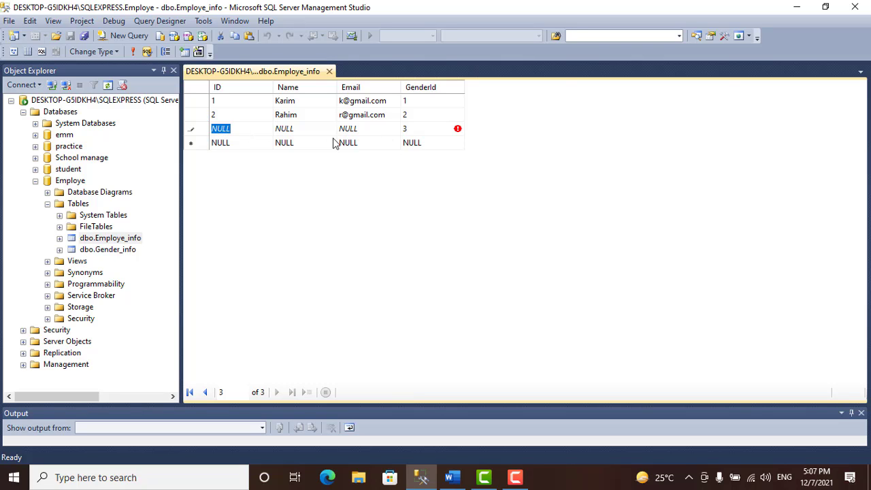
pyautogui.write('3')
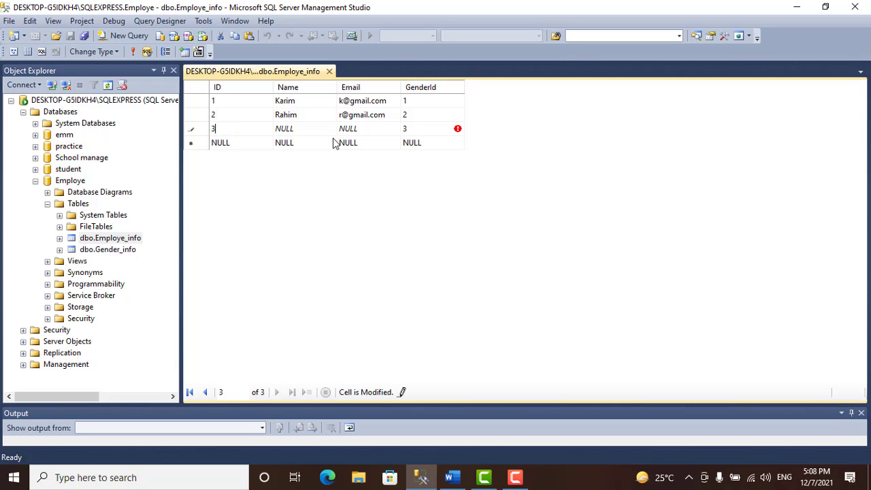
pyautogui.click(293, 133)
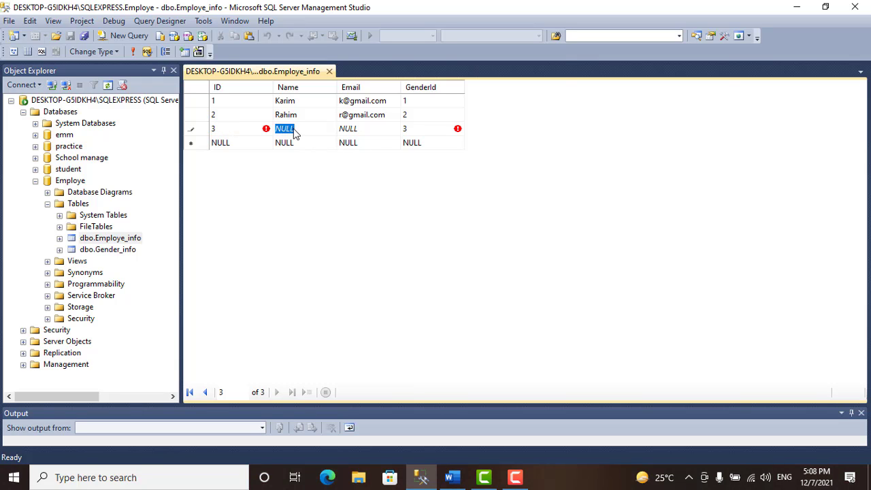
pyautogui.write('J')
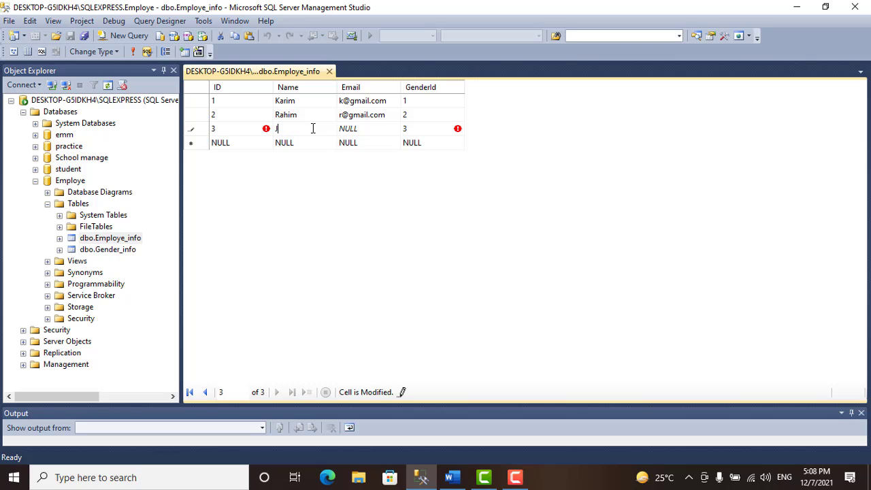
pyautogui.write('orina')
pyautogui.click(353, 133)
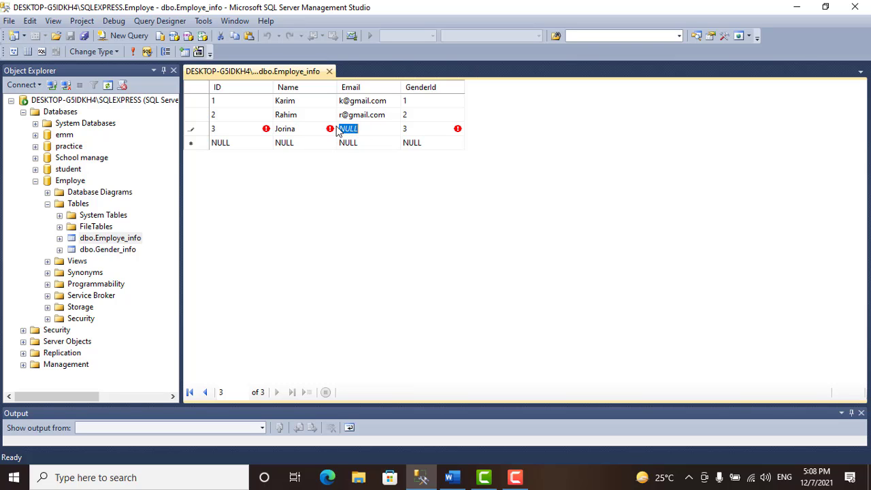
pyautogui.write('j@')
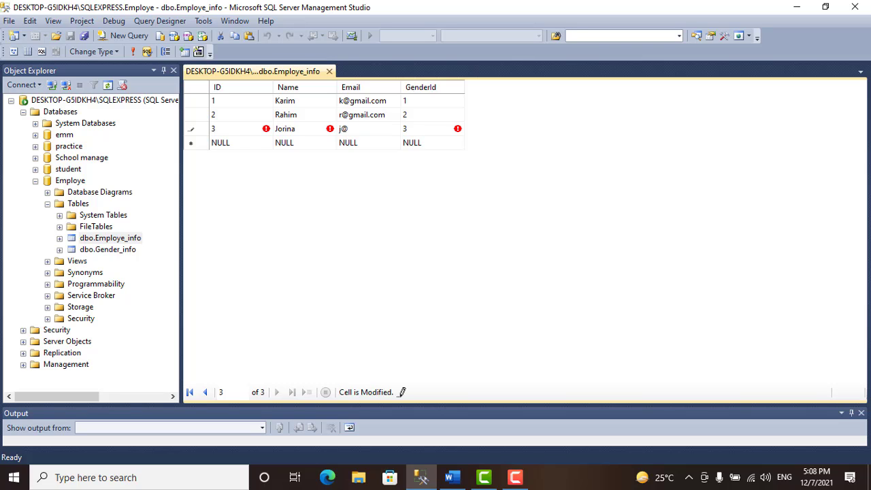
pyautogui.write('gmail')
pyautogui.click(360, 143)
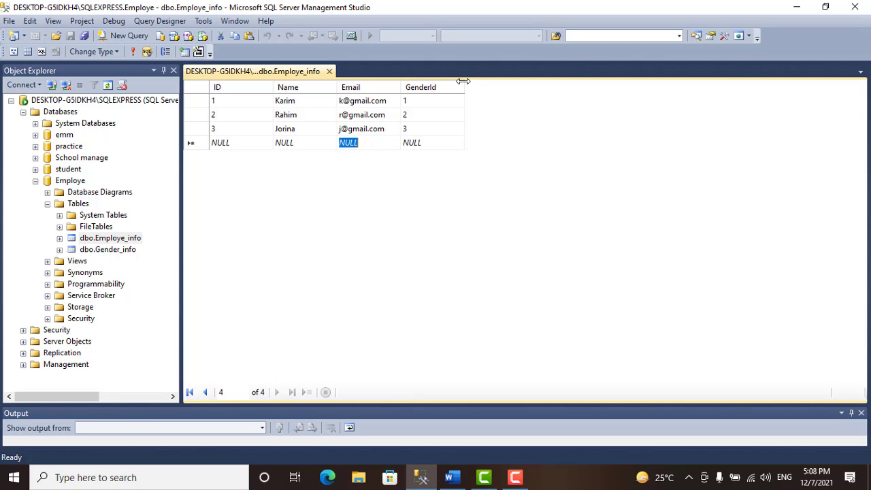
# Open the top 200 rows of the Gender_info table for editing
pyautogui.click(122, 251)
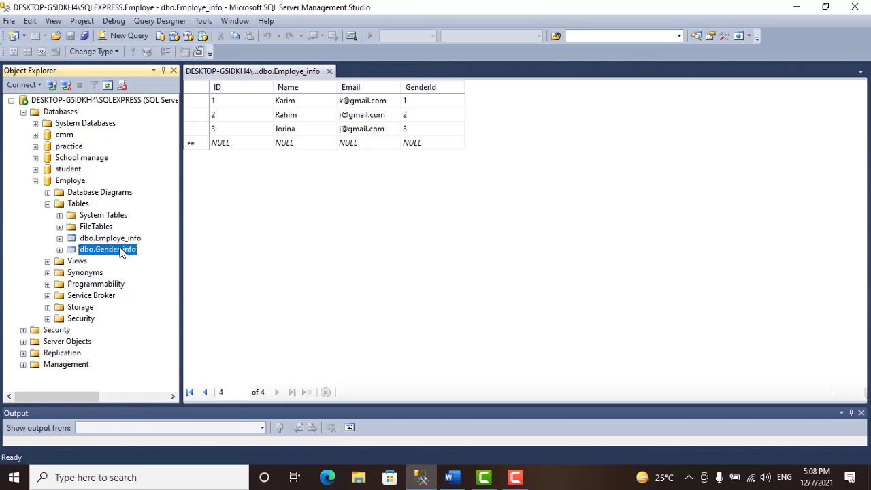
pyautogui.rightClick(122, 251)
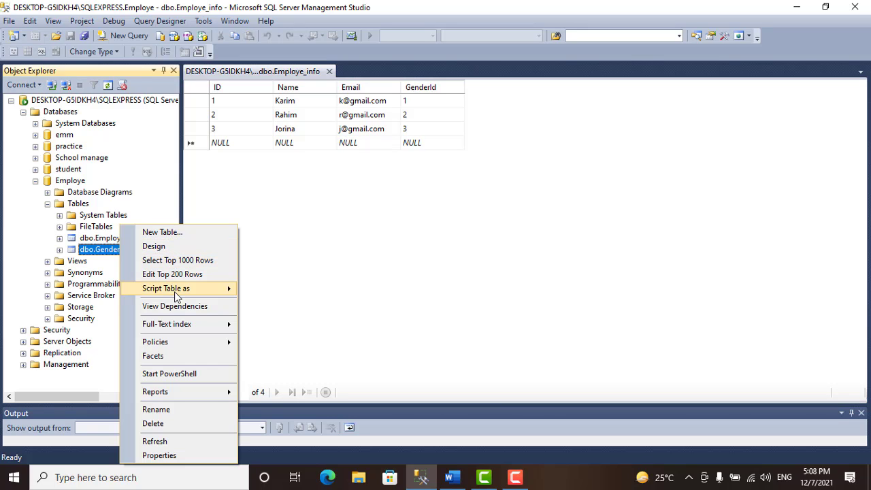
pyautogui.click(187, 274)
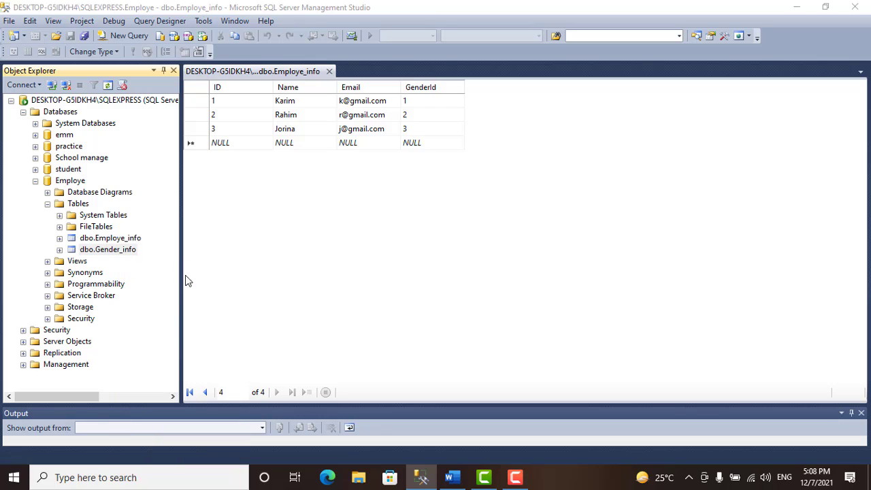
# Enter the Id values 1, 2 and 3 in the first three rows of Gender_info
pyautogui.click(230, 103)
pyautogui.write('1')
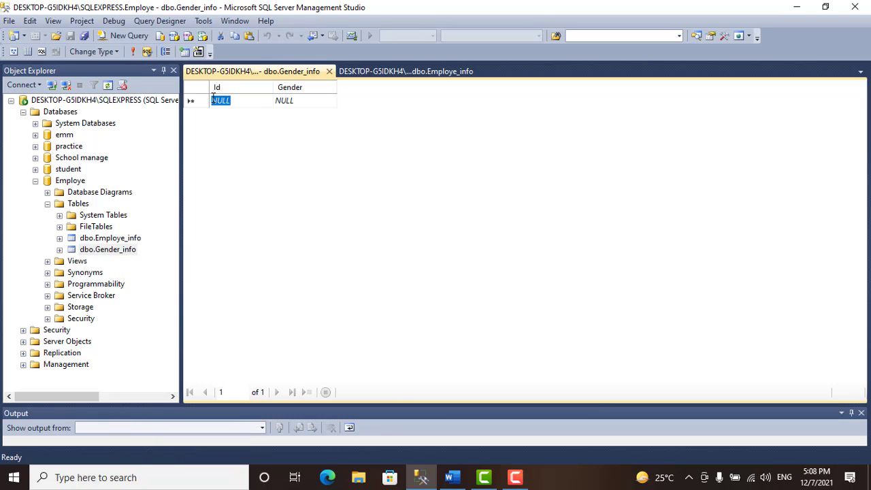
pyautogui.press('Down')
pyautogui.write('2')
pyautogui.press('Down')
pyautogui.write('3')
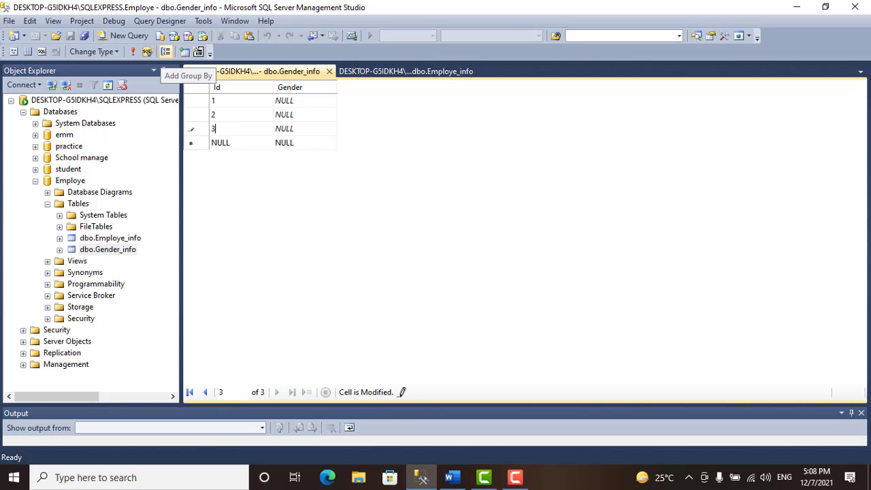
# Fill the Gender column for Ids 1 to 3 with Male, Female and Others
pyautogui.click(286, 101)
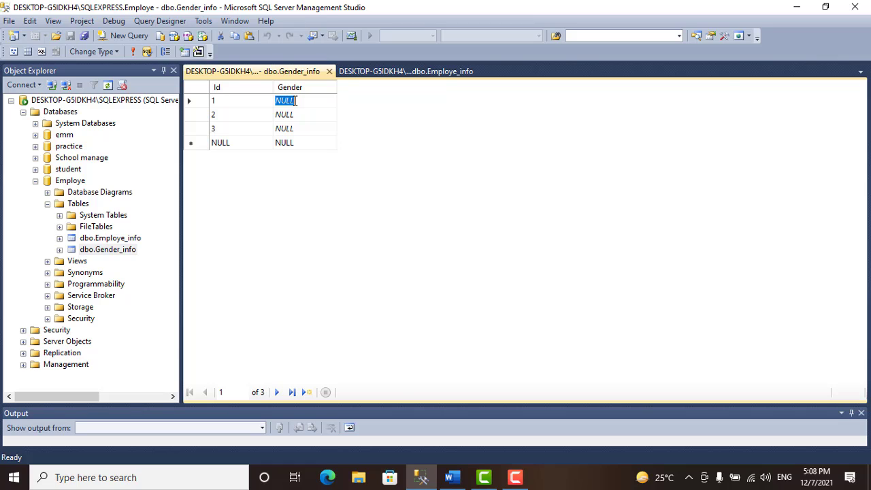
pyautogui.write('Male')
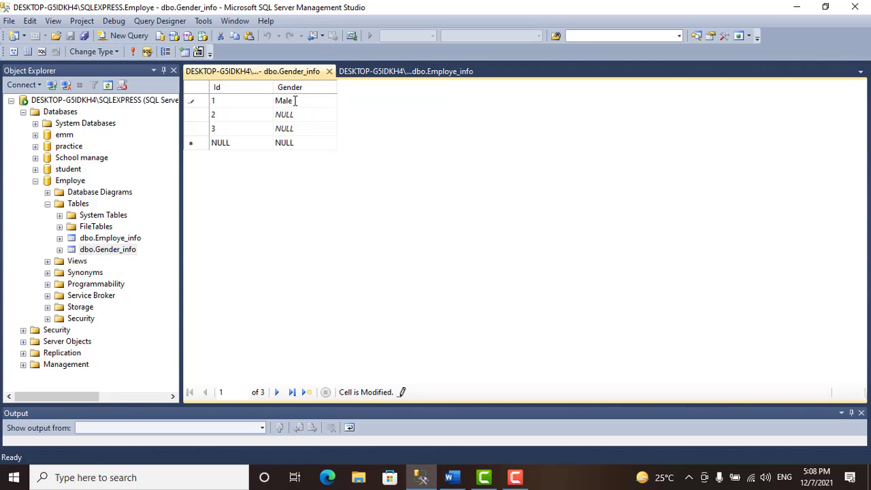
pyautogui.press('Down')
pyautogui.write('Femak')
pyautogui.press('BackSpace')
pyautogui.press('Down')
pyautogui.write('O')
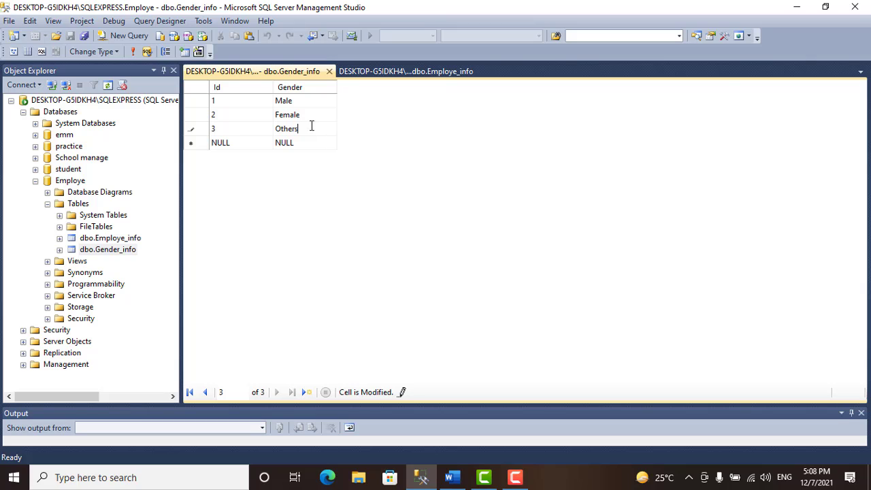
# Review the rows of Employe_info and Gender_info, and close both table editors
pyautogui.click(371, 72)
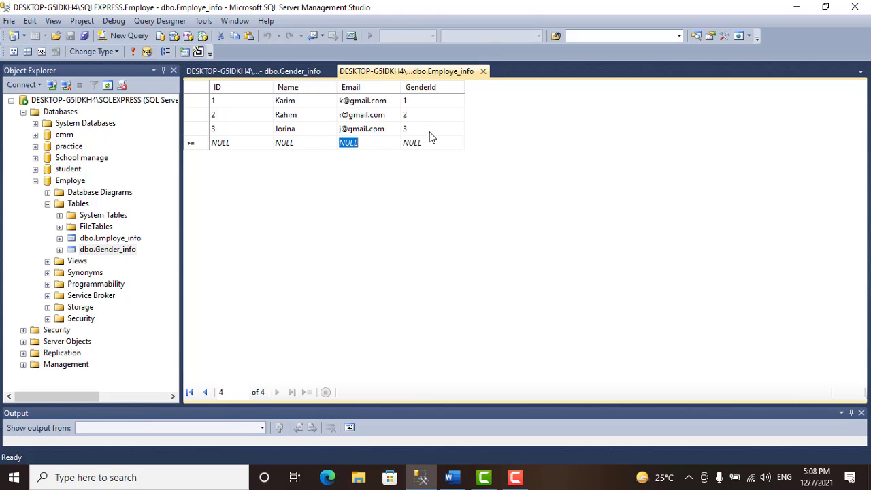
pyautogui.click(279, 71)
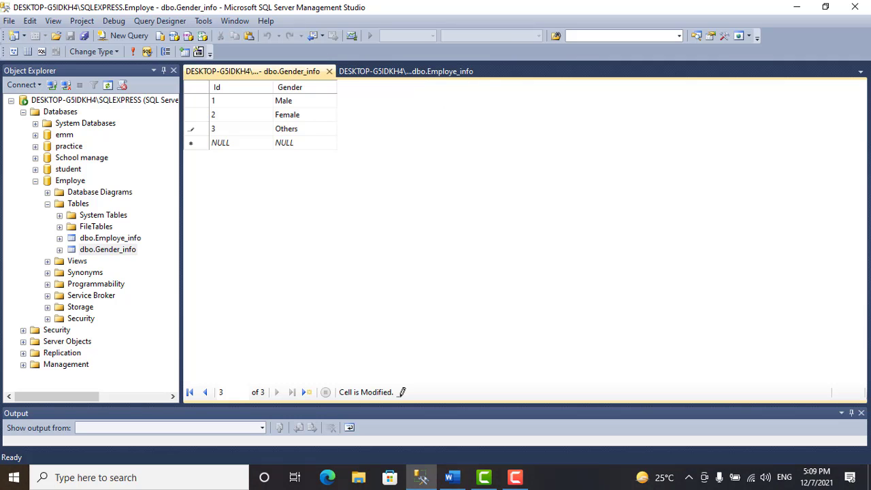
pyautogui.click(466, 72)
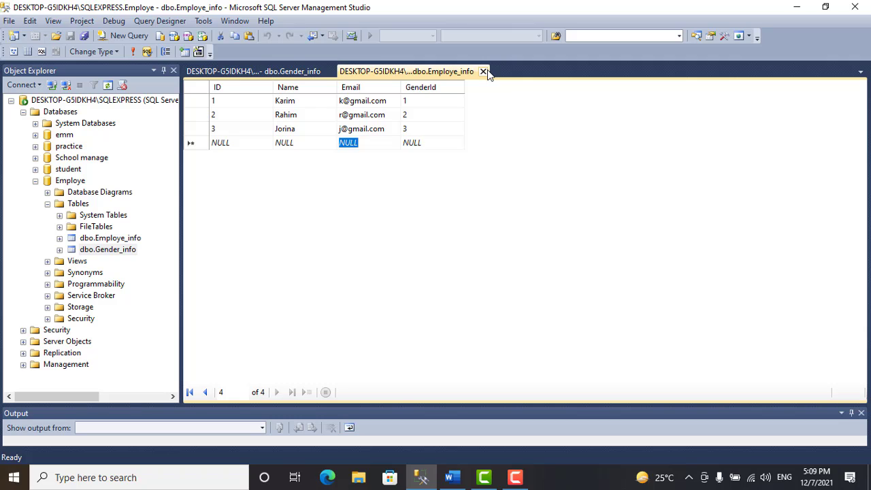
pyautogui.click(484, 71)
pyautogui.click(328, 71)
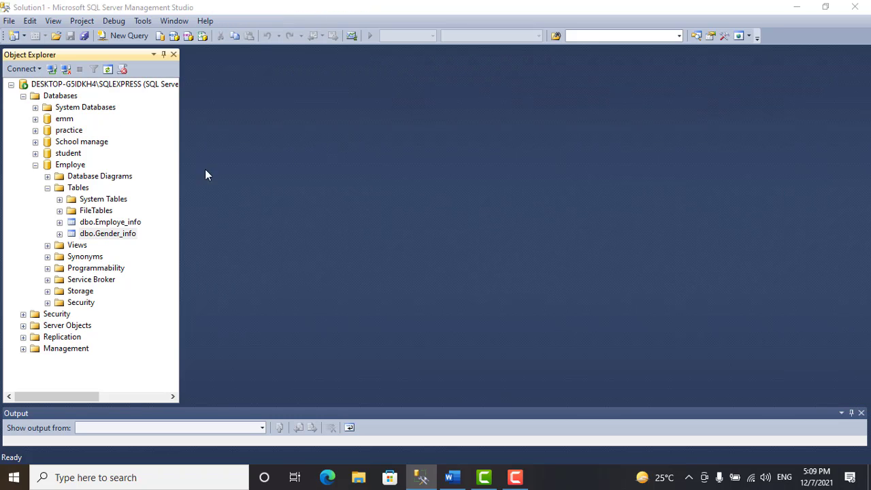
# Expand the Employe database's Database Diagrams folder and create the support objects required for diagramming
pyautogui.click(81, 178)
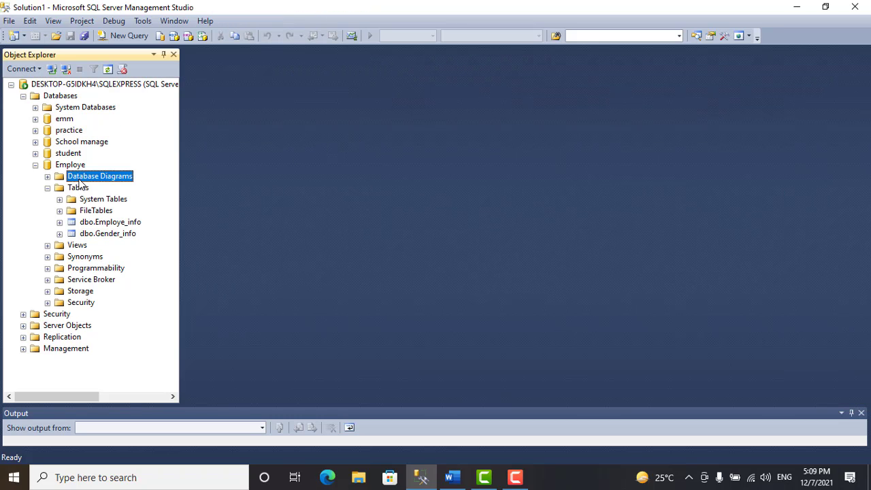
pyautogui.click(48, 176)
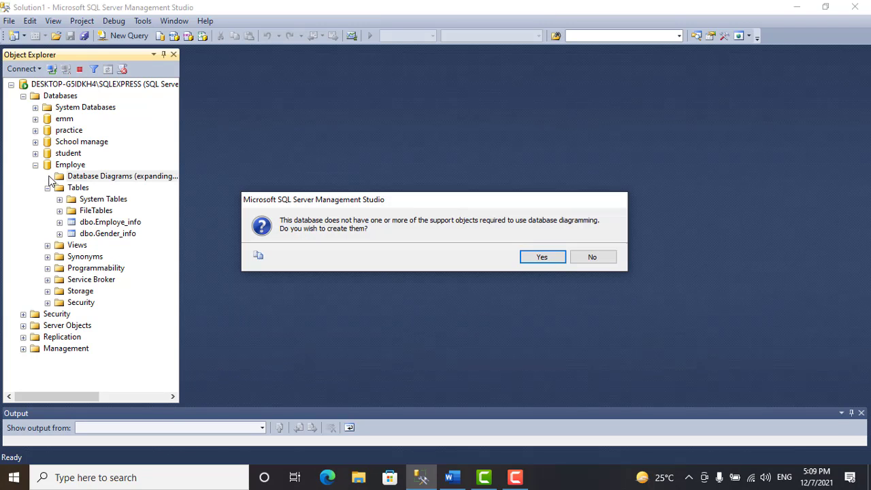
pyautogui.click(542, 256)
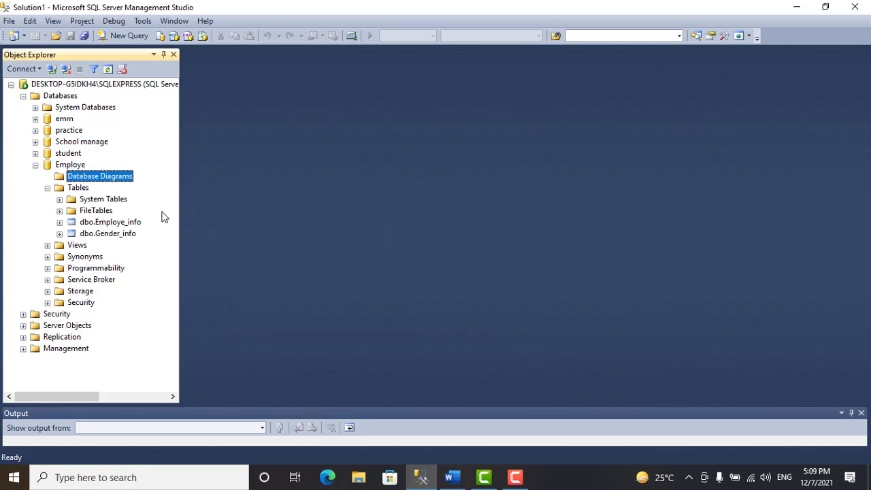
pyautogui.rightClick(79, 189)
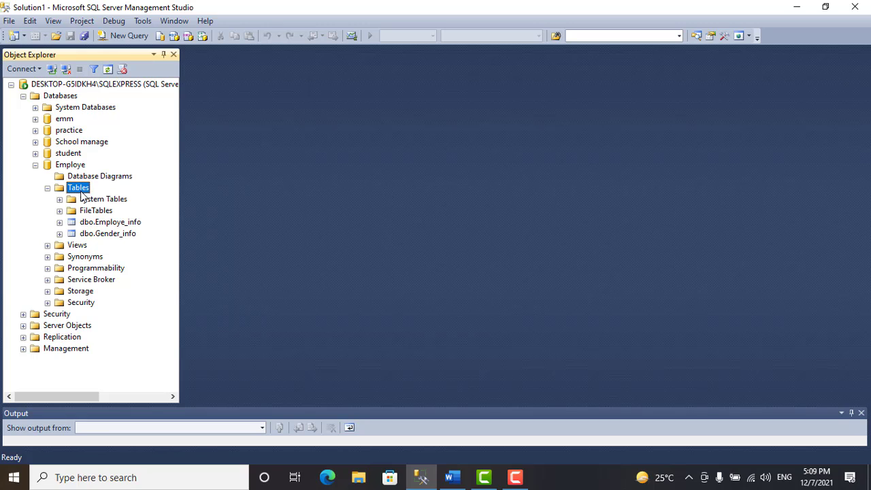
pyautogui.rightClick(67, 168)
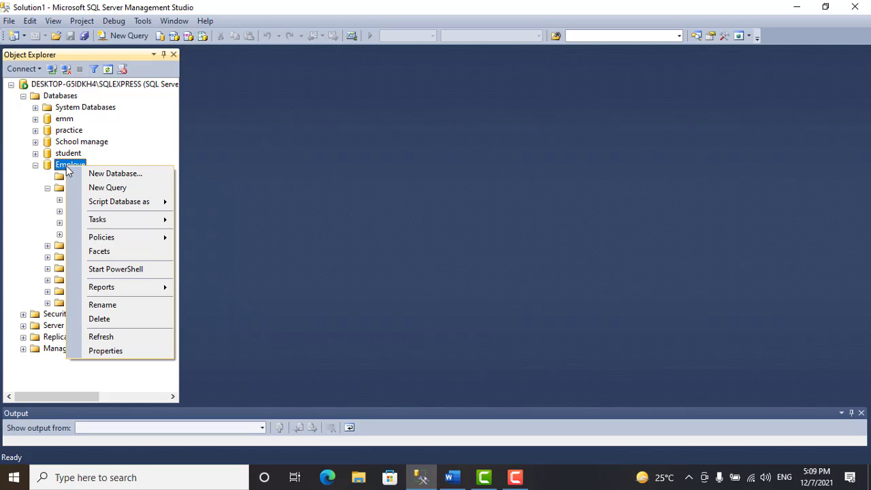
pyautogui.click(48, 188)
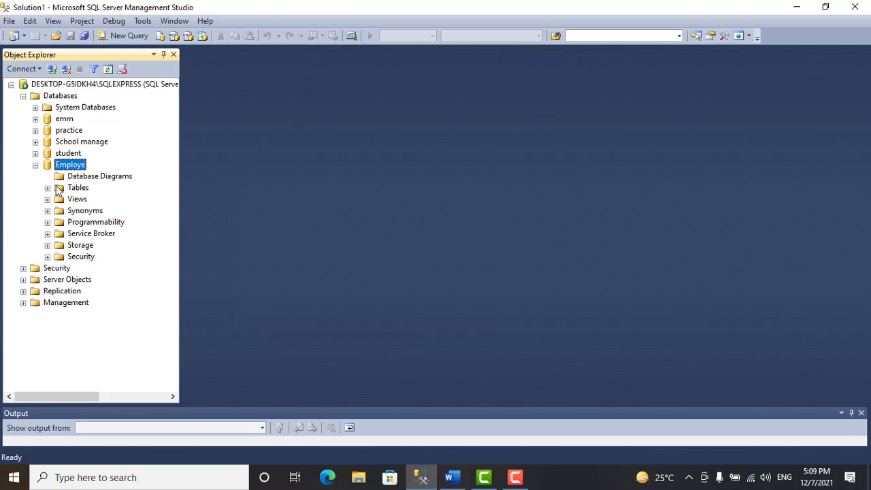
pyautogui.click(36, 166)
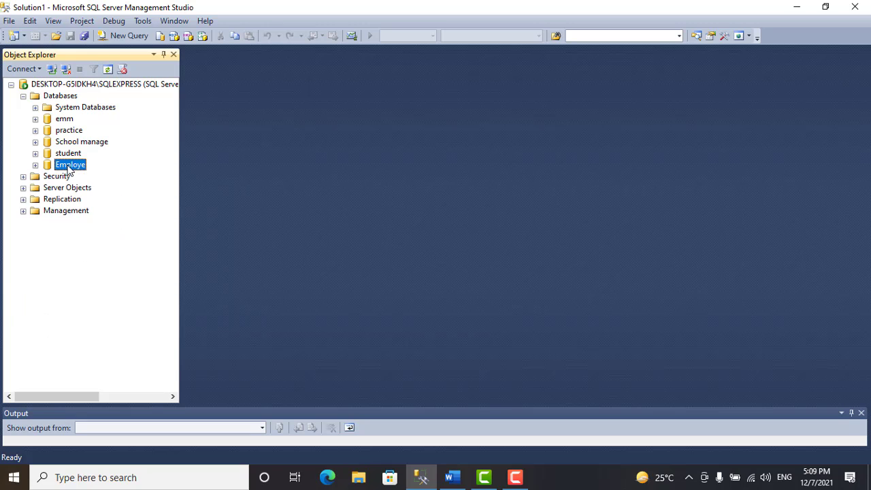
pyautogui.rightClick(70, 167)
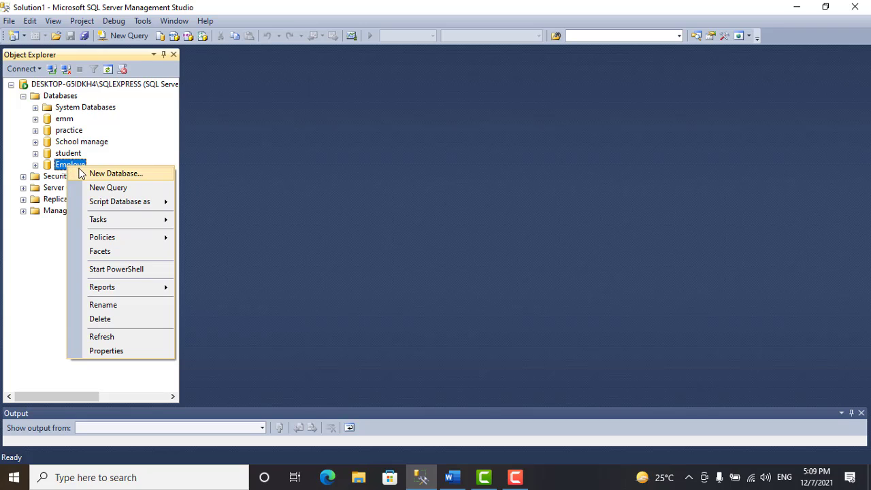
pyautogui.press('Escape')
pyautogui.press('Right')
pyautogui.press('Down')
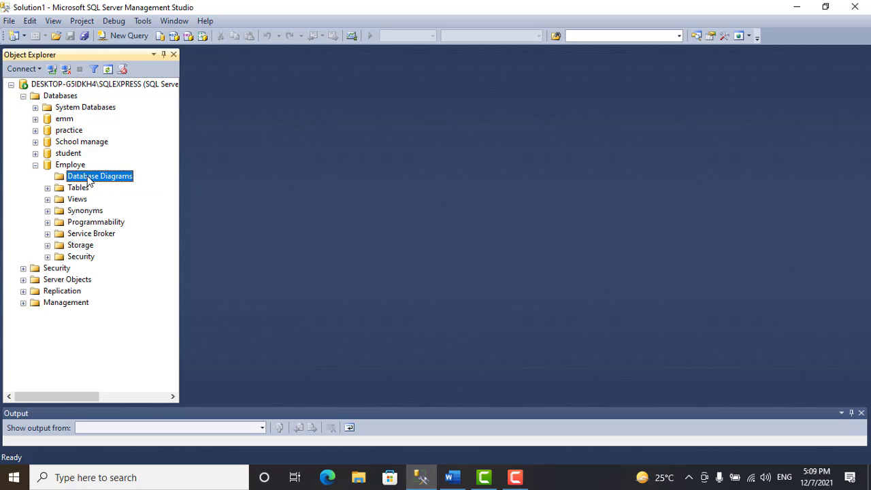
# Create a new database diagram in the Employe database and add the Employe_info and Gender_info tables
pyautogui.rightClick(88, 178)
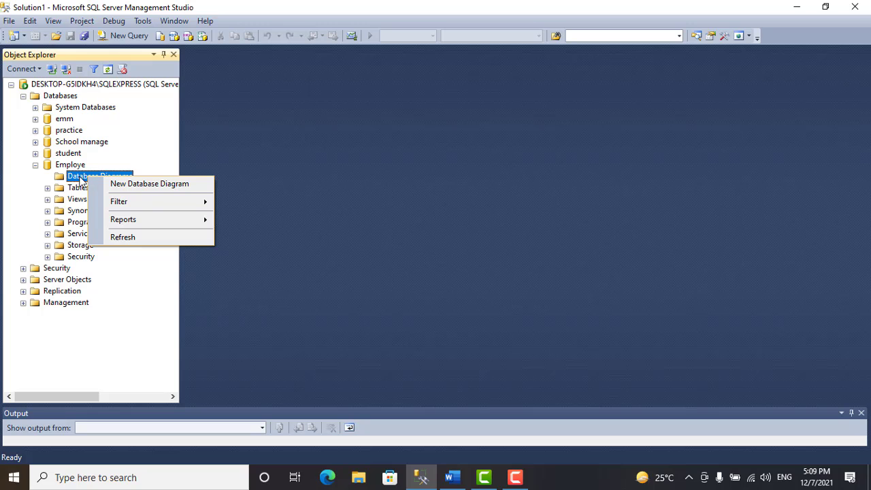
pyautogui.press('Escape')
pyautogui.rightClick(77, 178)
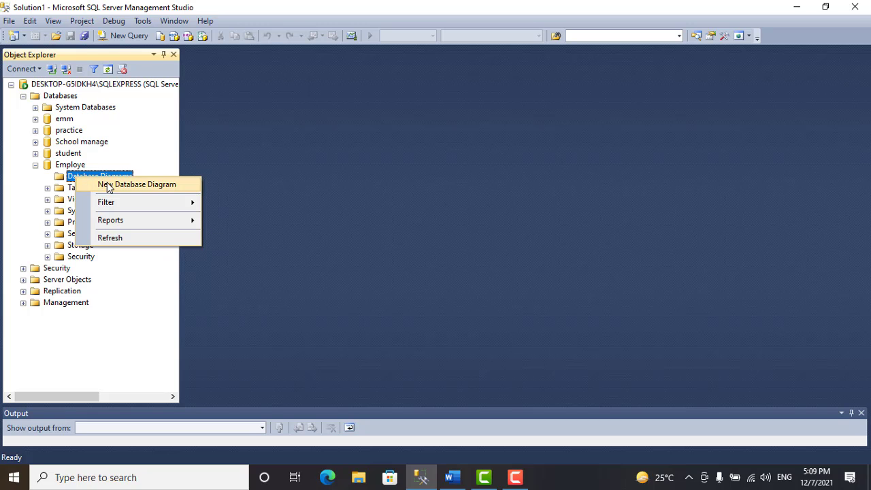
pyautogui.click(109, 185)
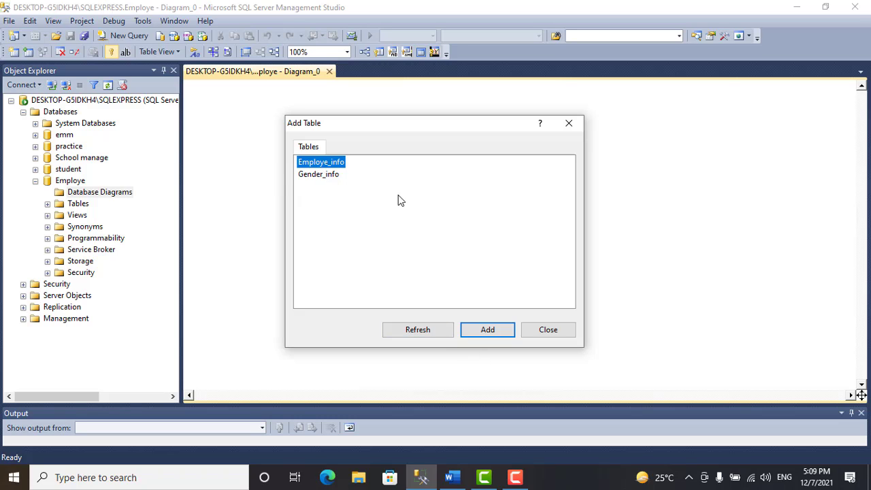
pyautogui.click(487, 331)
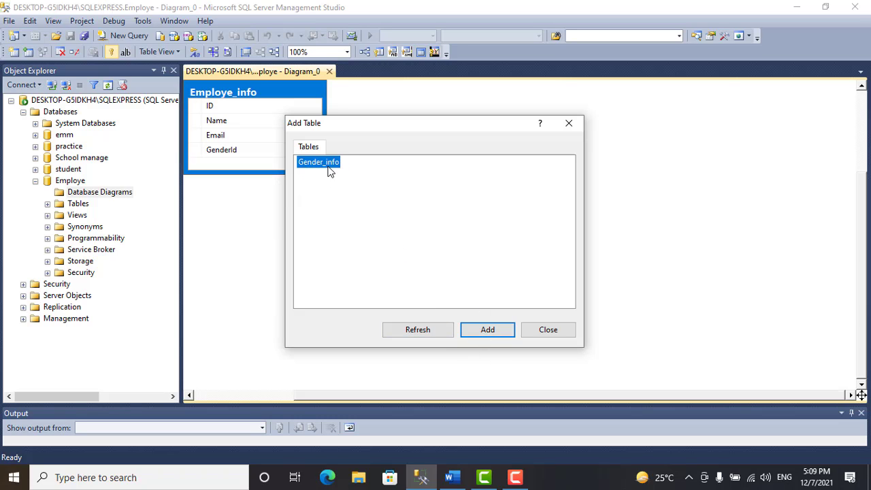
pyautogui.click(487, 330)
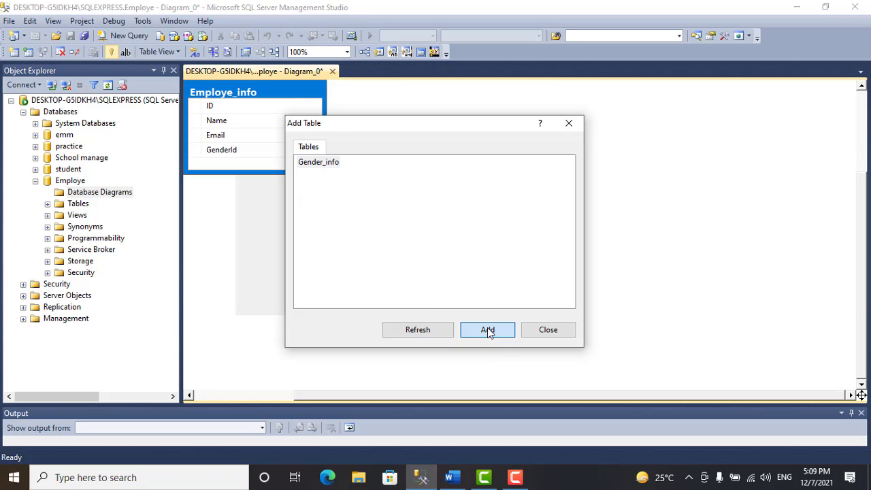
pyautogui.click(547, 332)
# Rearrange the diagram with Employe_info on the left and Gender_info spaced apart to its right
pyautogui.moveTo(465, 100); pyautogui.dragTo(322, 171)
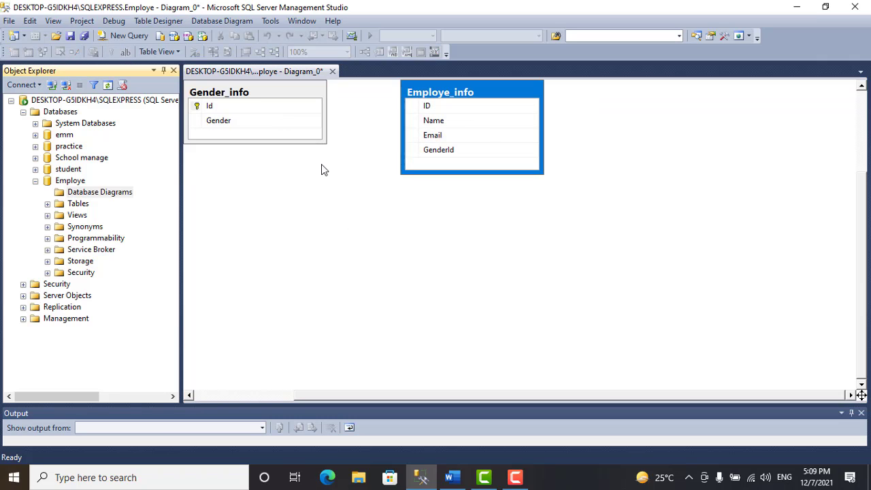
pyautogui.moveTo(293, 105); pyautogui.dragTo(578, 164)
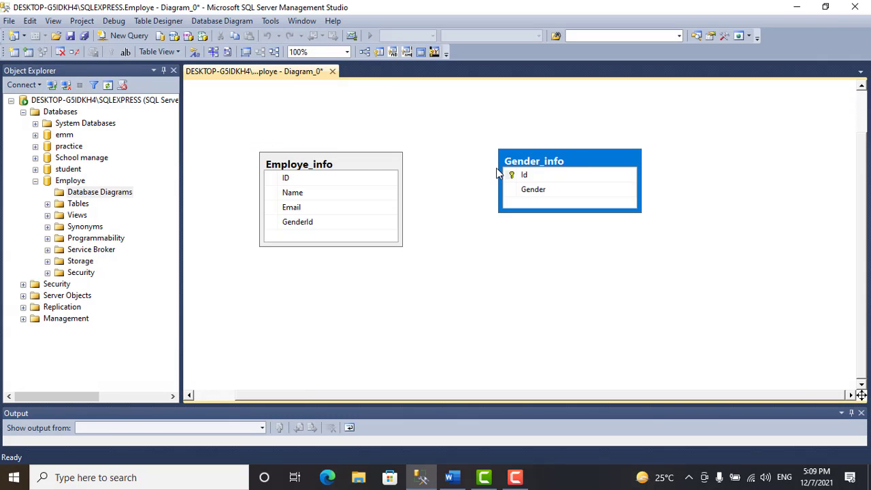
pyautogui.moveTo(354, 165); pyautogui.dragTo(341, 129)
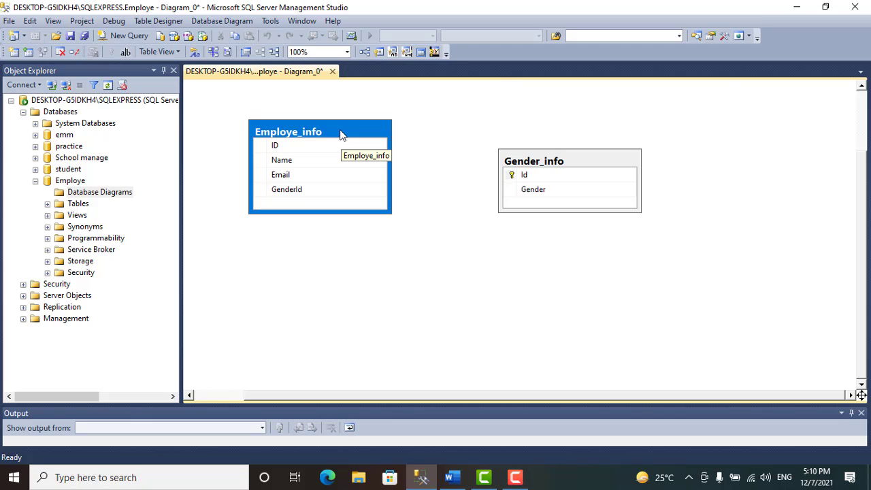
# Highlight the ID columns of both tables and Employe_info's GenderId, and shift Employe_info up and left in the diagram
pyautogui.click(290, 146)
pyautogui.click(518, 176)
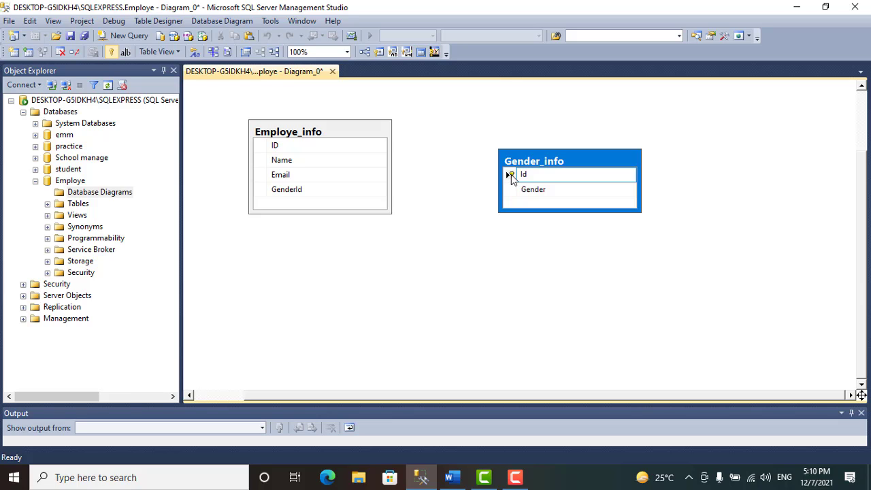
pyautogui.click(277, 147)
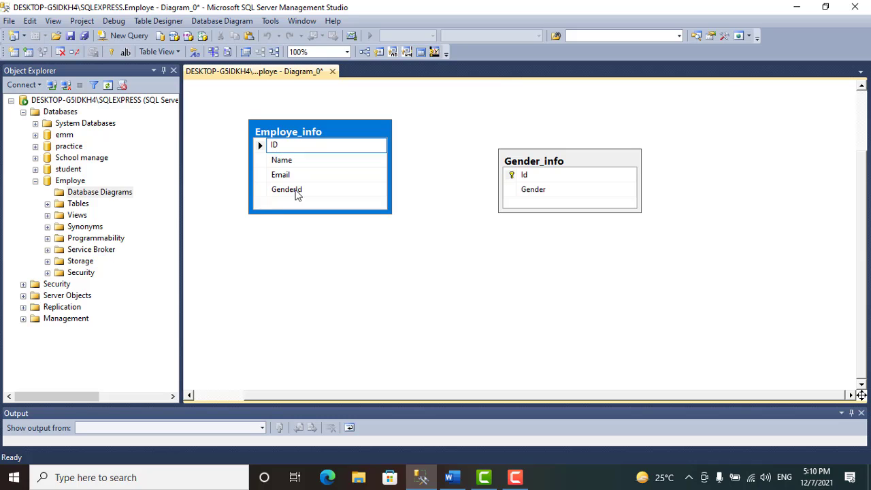
pyautogui.click(302, 190)
pyautogui.moveTo(314, 133); pyautogui.dragTo(285, 104)
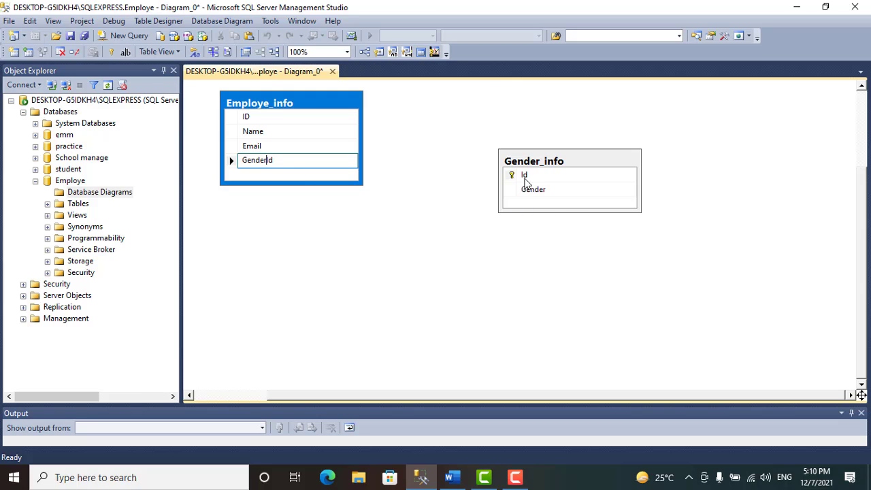
# Check the primary key, foreign key and relationship notes in Word, and return to the database diagram
pyautogui.click(449, 476)
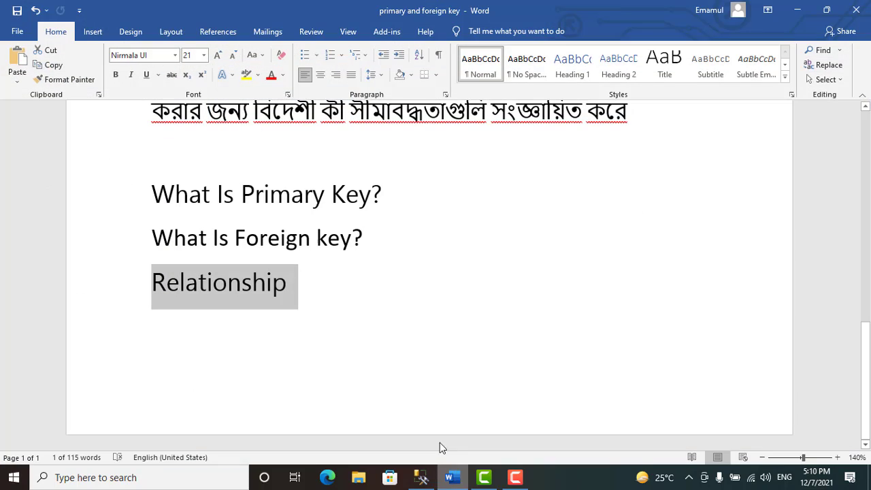
pyautogui.click(254, 219)
pyautogui.scroll(2, 253, 219)
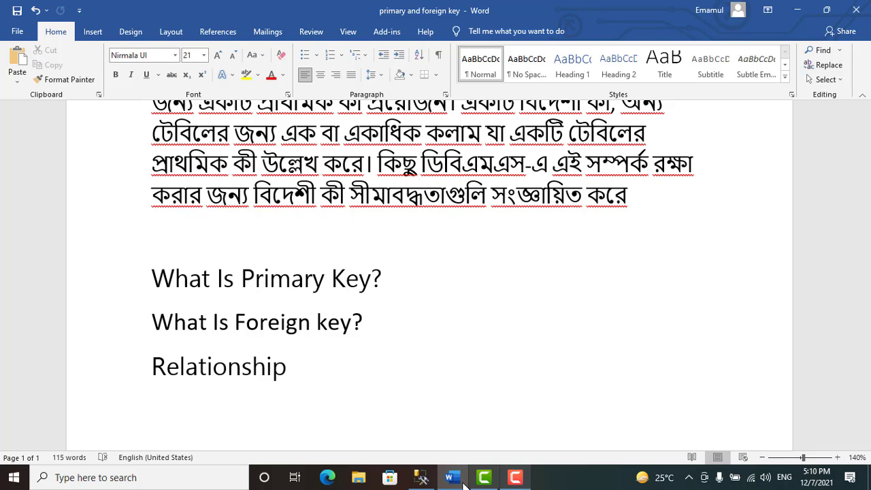
pyautogui.click(426, 482)
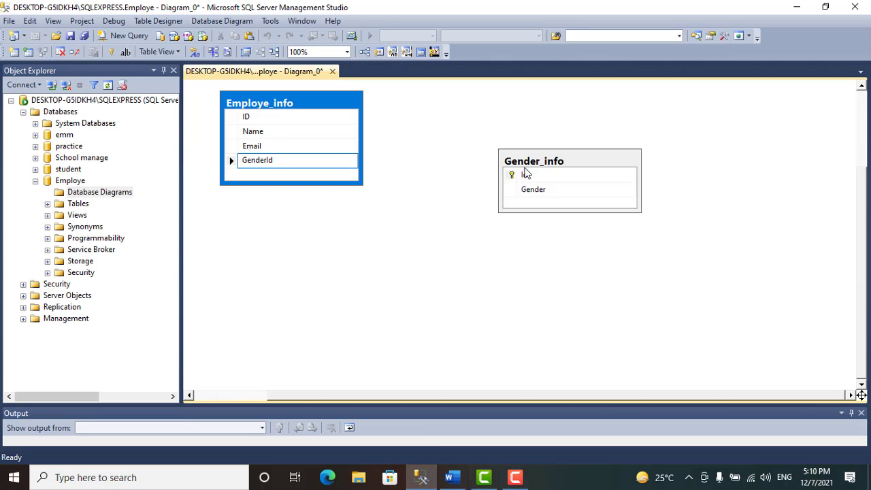
# Highlight Gender_info's primary key column Id in the diagram and open the table's top 200 rows for editing
pyautogui.click(512, 175)
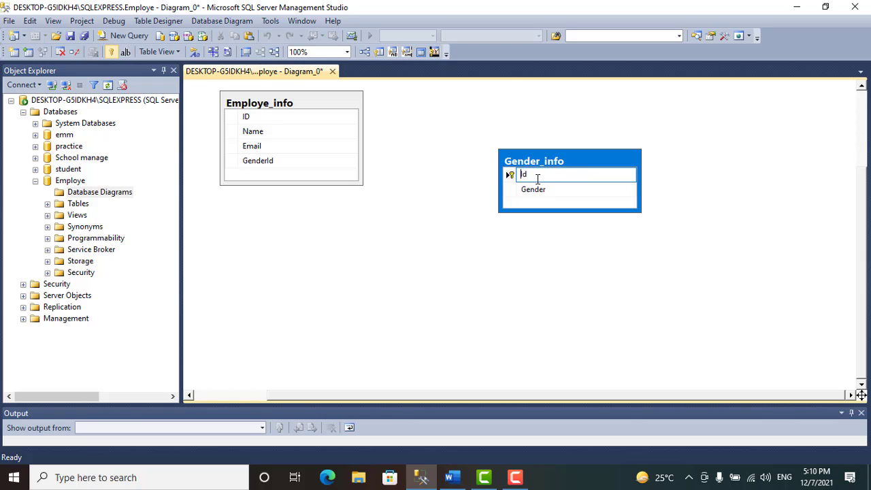
pyautogui.click(47, 204)
pyautogui.rightClick(94, 250)
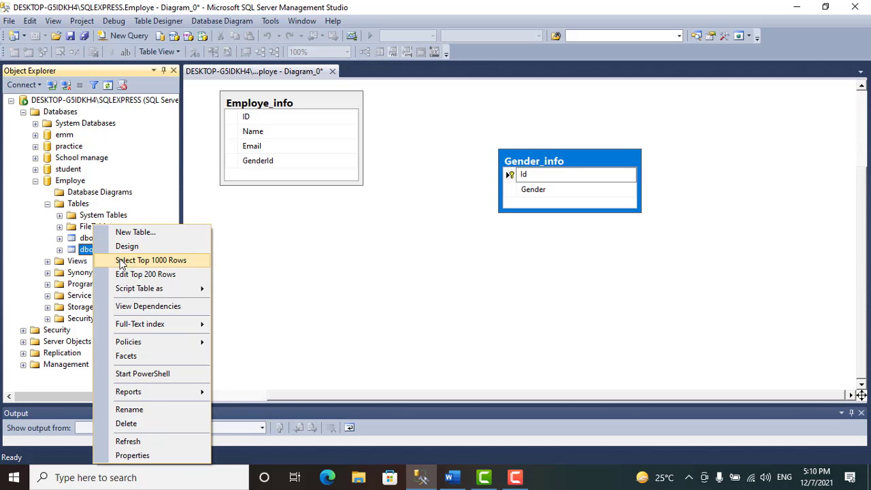
pyautogui.click(144, 274)
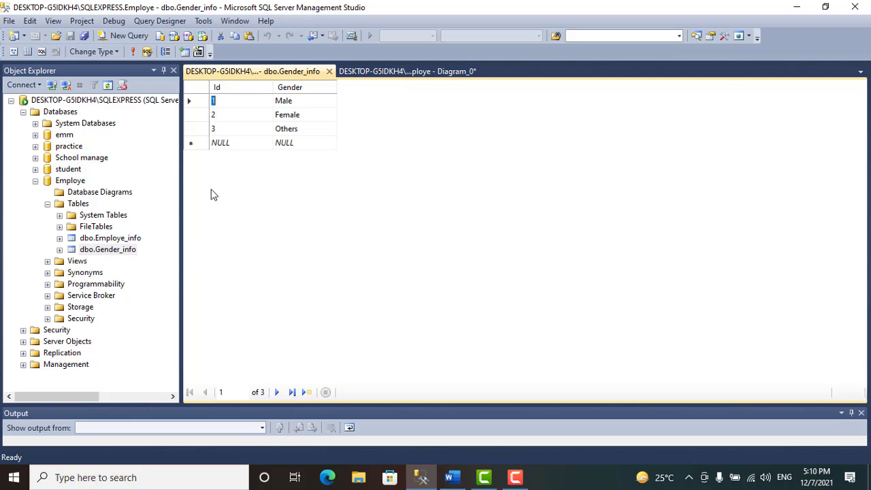
# Try to add a fourth Gender_info row with the duplicate Id 3, and dismiss the message
pyautogui.click(229, 142)
pyautogui.write('3')
pyautogui.click(229, 155)
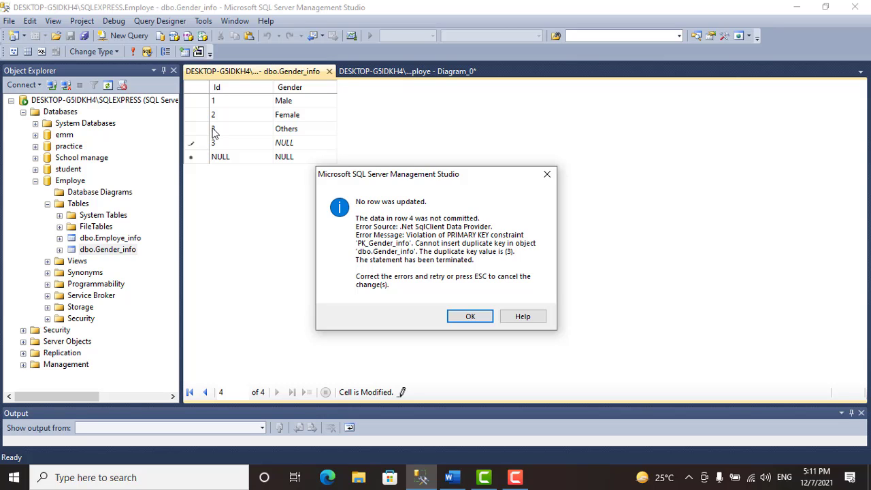
pyautogui.click(546, 176)
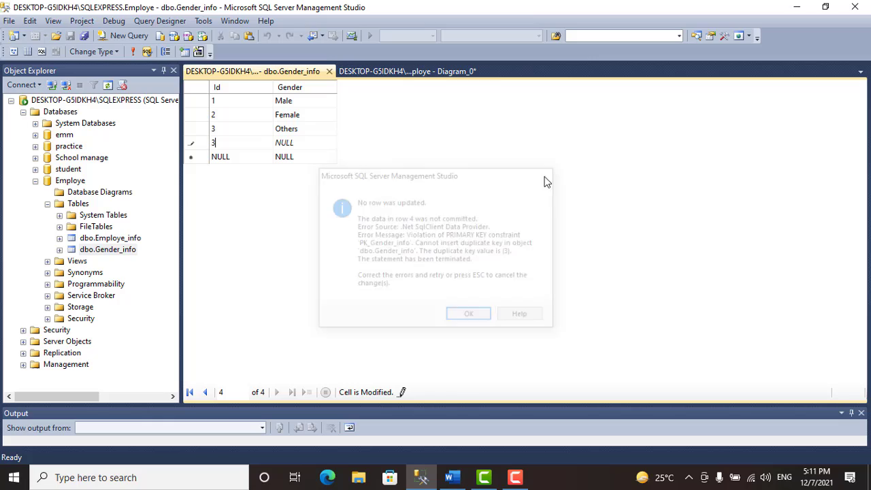
# Switch to the Word notes and review the definition under "What Is Primary Key?"
pyautogui.click(451, 476)
pyautogui.scroll(10, 313, 272)
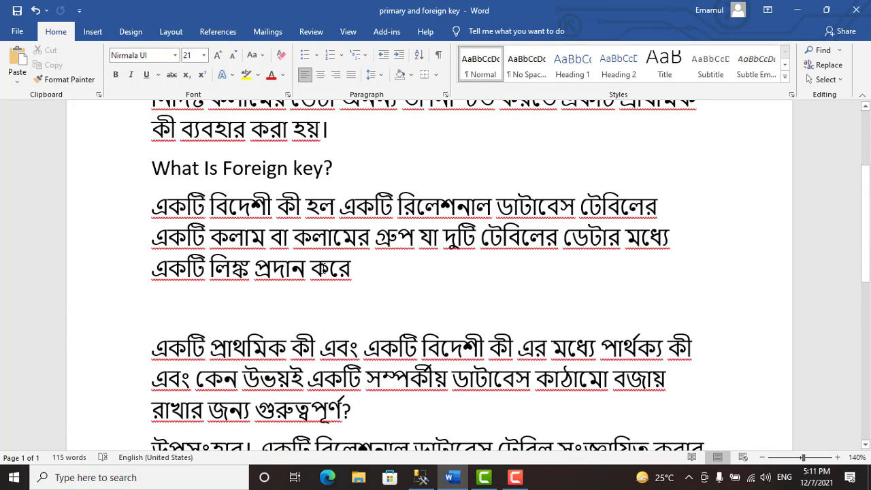
pyautogui.scroll(2, 324, 268)
pyautogui.moveTo(151, 174); pyautogui.dragTo(397, 202)
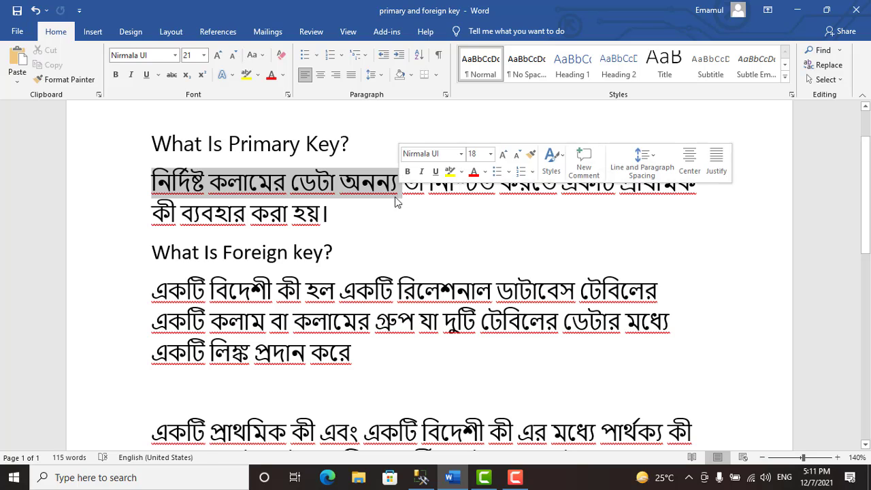
pyautogui.click(361, 224)
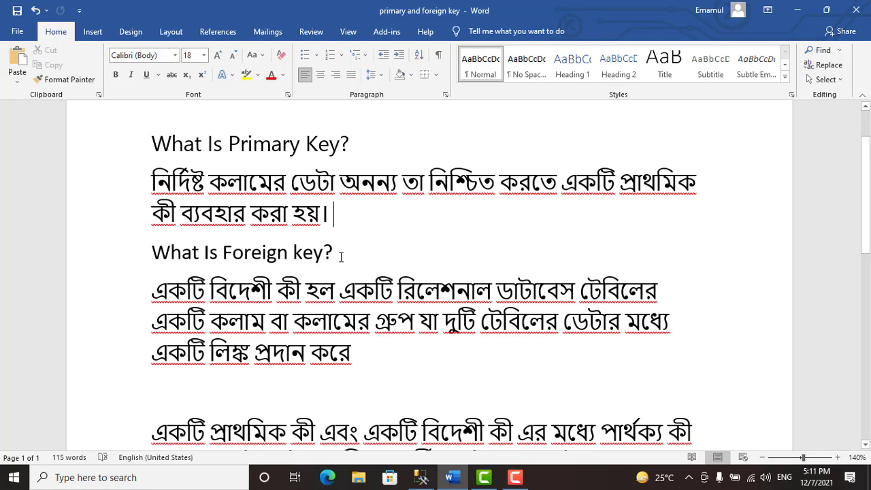
# Review the definition under "What Is Foreign key?" and switch back to the database diagram in SQL Server Management Studio
pyautogui.scroll(-1, 297, 300)
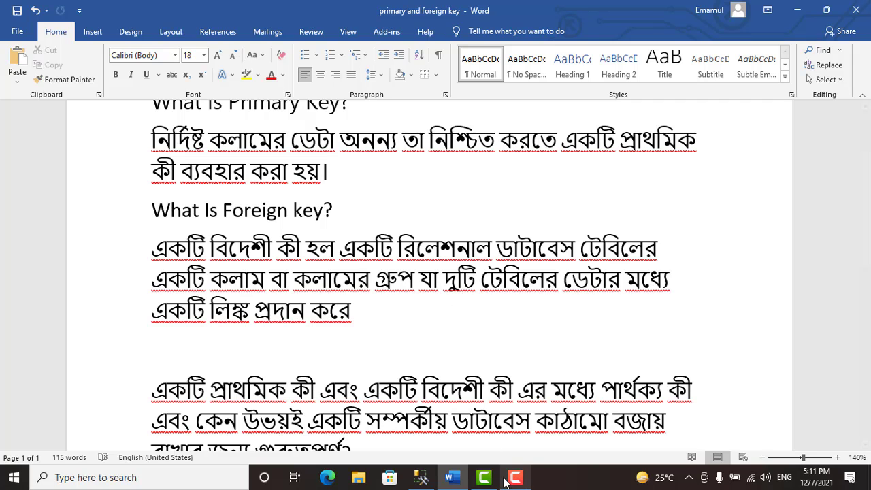
pyautogui.click(421, 477)
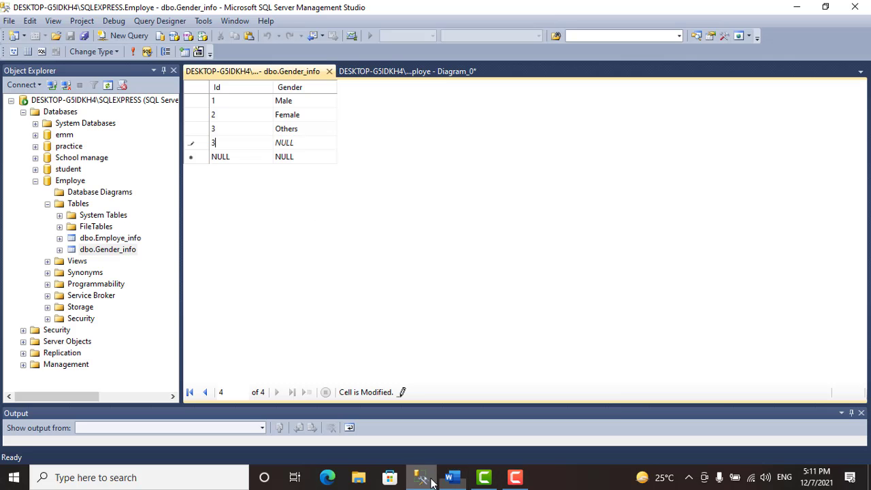
pyautogui.click(381, 73)
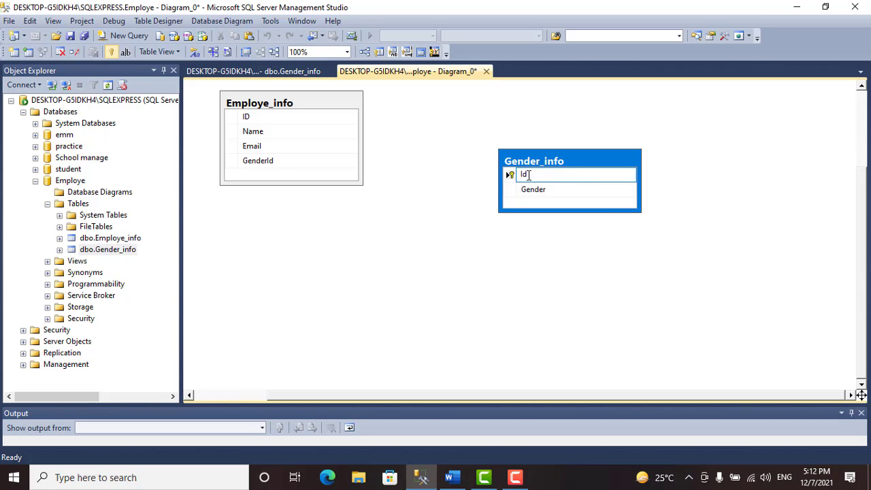
# Create the foreign key relationship FK_Employe_info_Gender_info linking Gender_info's primary key Id to Employe_info's GenderId
pyautogui.click(512, 179)
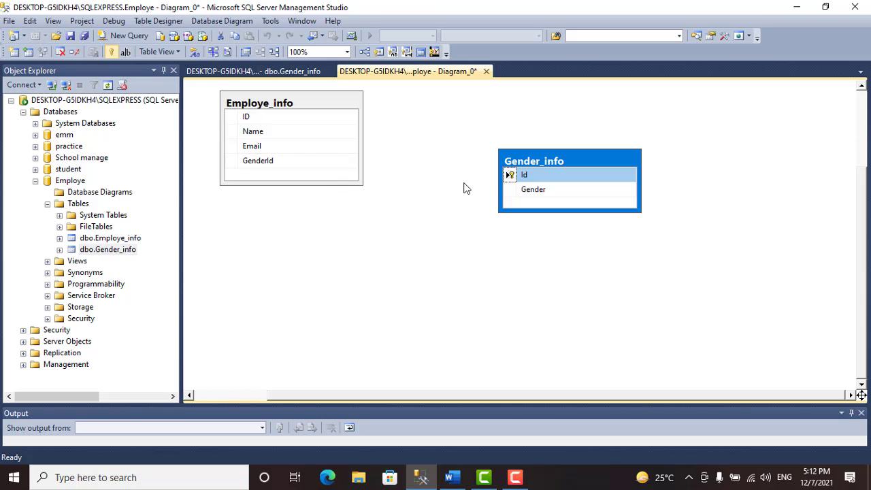
pyautogui.moveTo(530, 180); pyautogui.dragTo(325, 166)
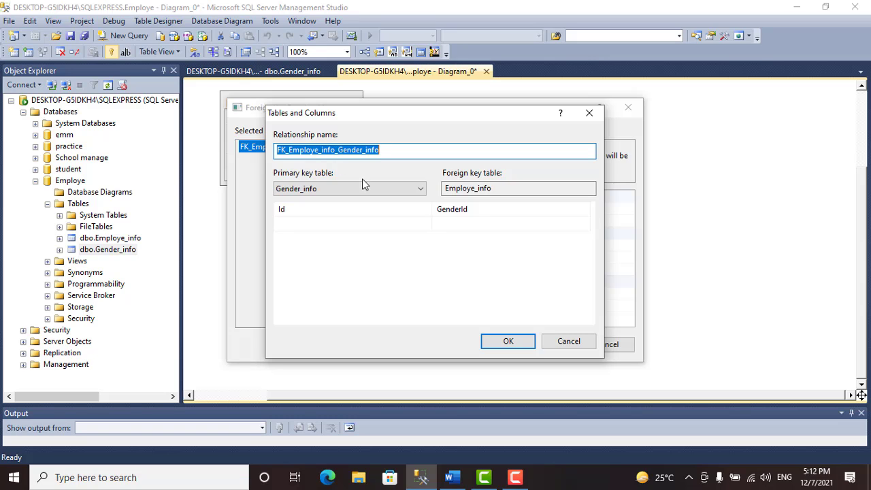
pyautogui.click(510, 342)
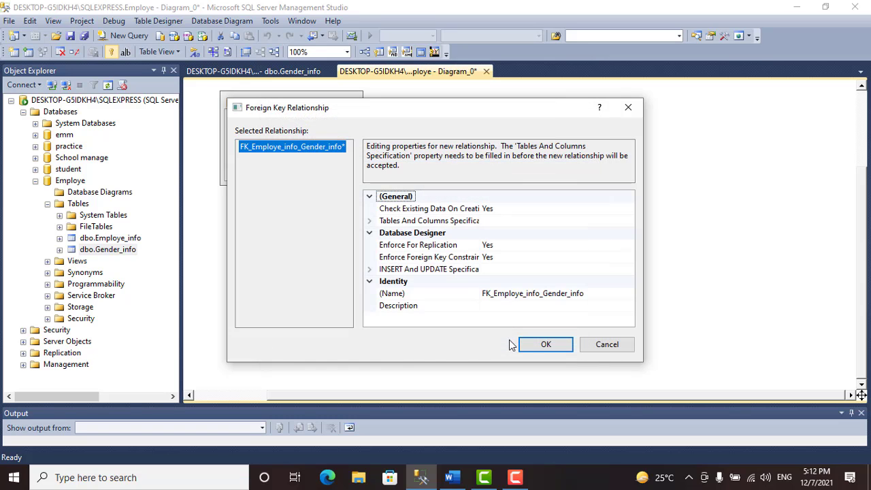
pyautogui.click(536, 345)
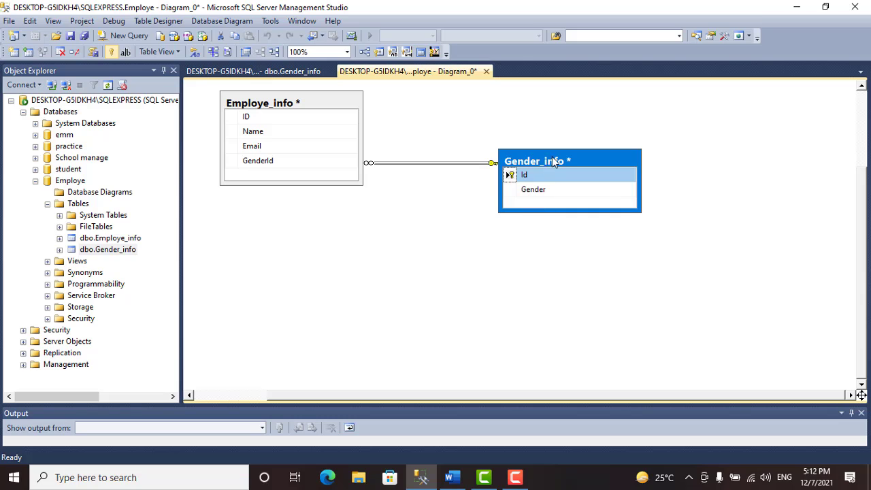
# Rearrange and enlarge the related tables in the diagram so the relationship line is clear, and highlight the linked columns GenderId and Id
pyautogui.moveTo(552, 157); pyautogui.dragTo(559, 243)
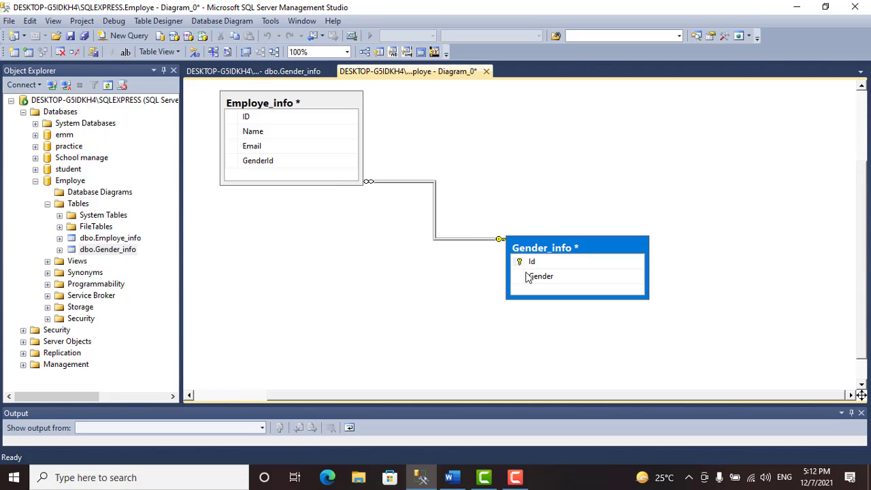
pyautogui.moveTo(543, 249); pyautogui.dragTo(551, 215)
pyautogui.moveTo(311, 122); pyautogui.dragTo(299, 151)
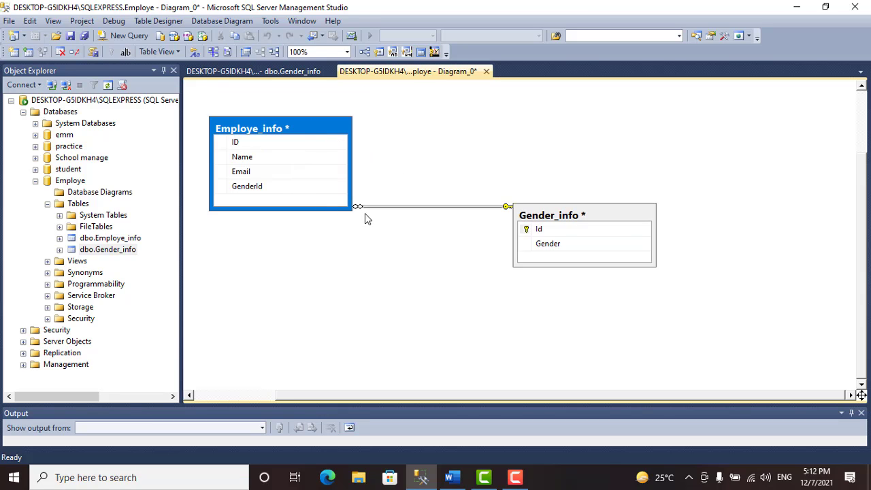
pyautogui.moveTo(353, 211); pyautogui.dragTo(364, 230)
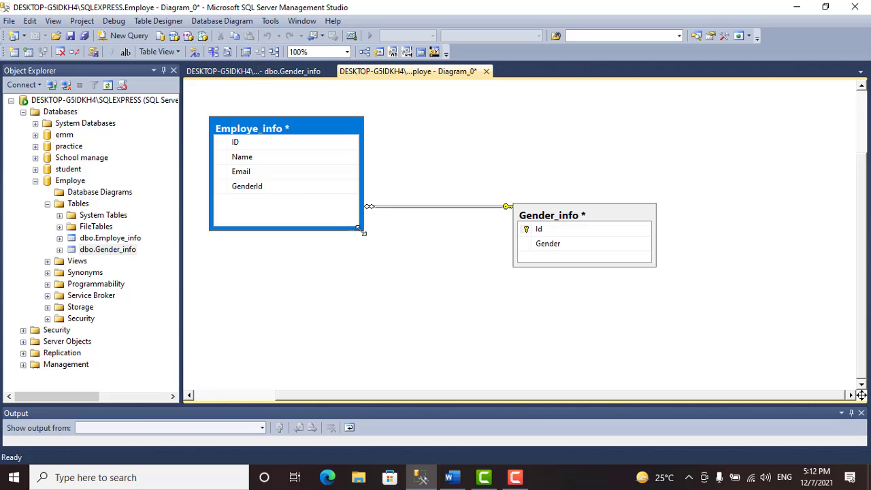
pyautogui.click(278, 190)
pyautogui.click(542, 229)
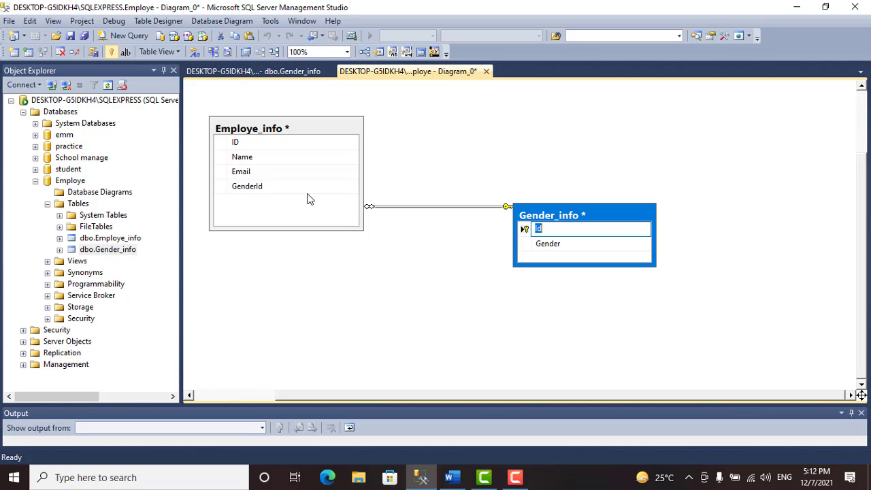
# Return to the Gender_info data and try to delete the uncommitted fourth row with the duplicate Id 3
pyautogui.click(268, 69)
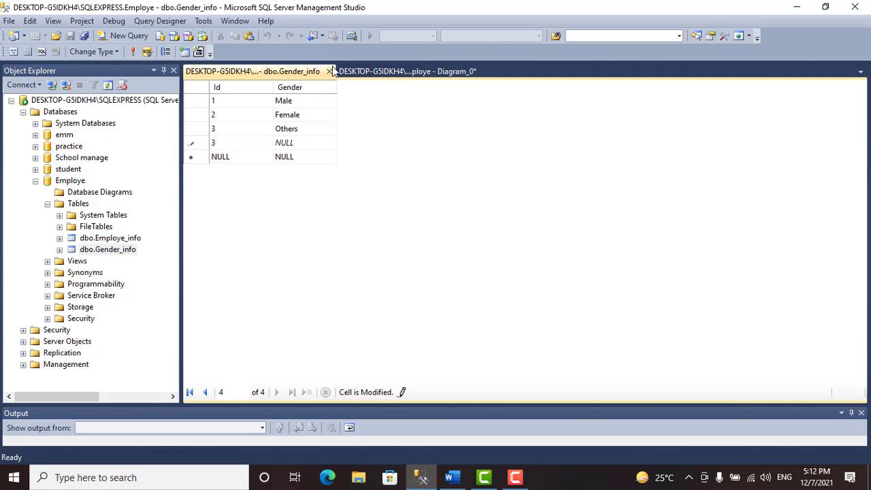
pyautogui.click(468, 318)
pyautogui.click(200, 145)
pyautogui.rightClick(199, 146)
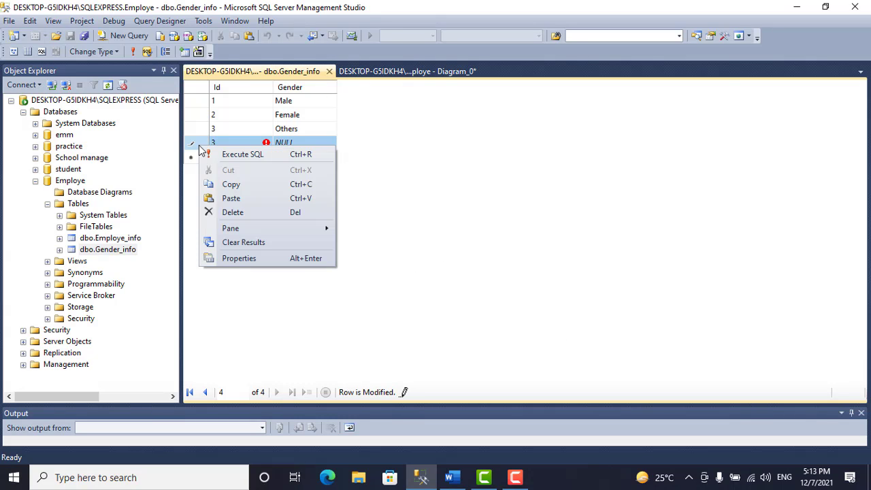
pyautogui.click(233, 212)
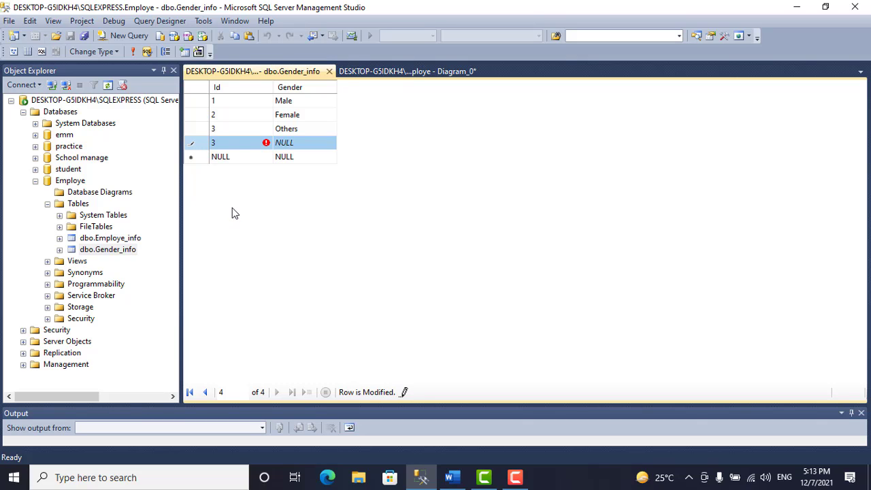
# Try to leave the fourth Gender_info row with its Id cleared, and dismiss the message
pyautogui.click(231, 144)
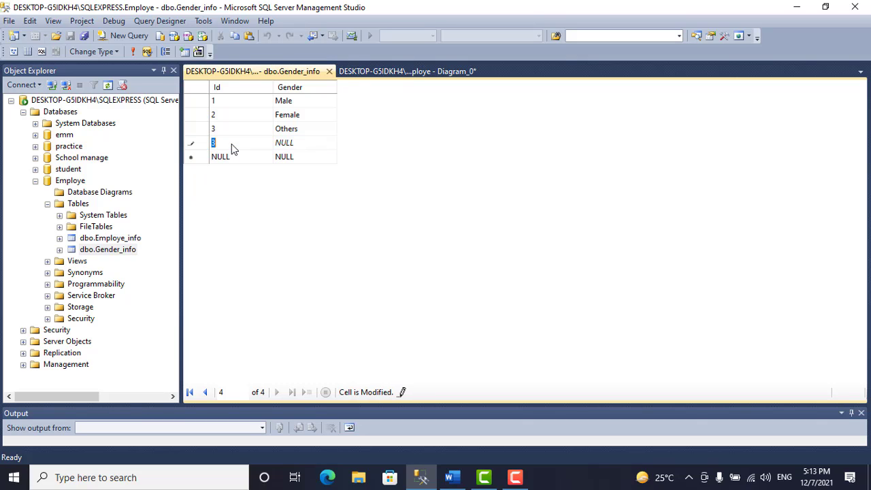
pyautogui.press('BackSpace')
pyautogui.click(234, 163)
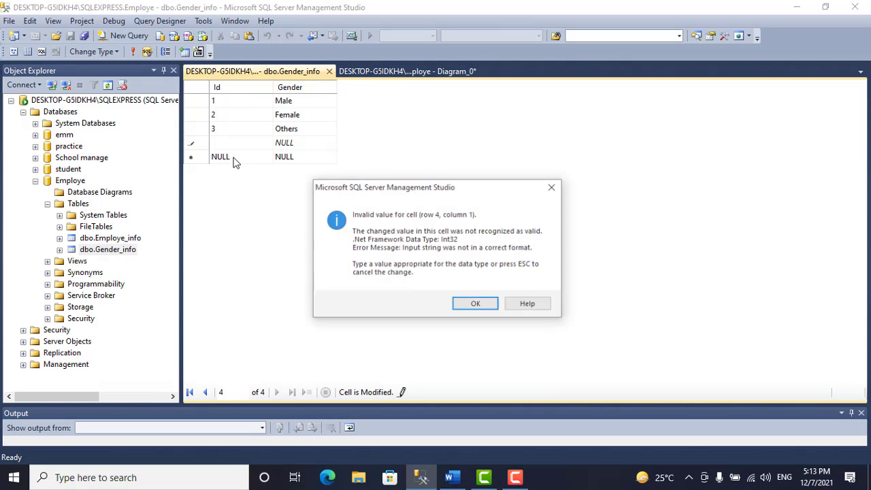
pyautogui.click(480, 305)
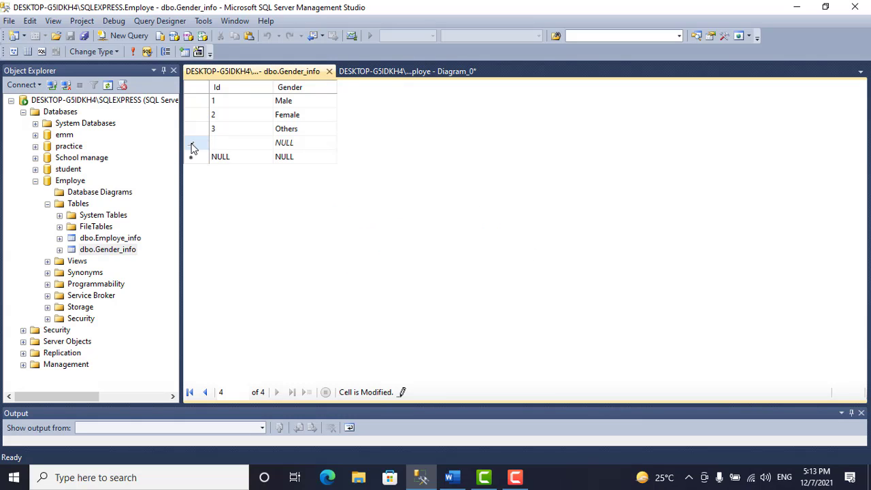
pyautogui.click(193, 146)
pyautogui.press('Return')
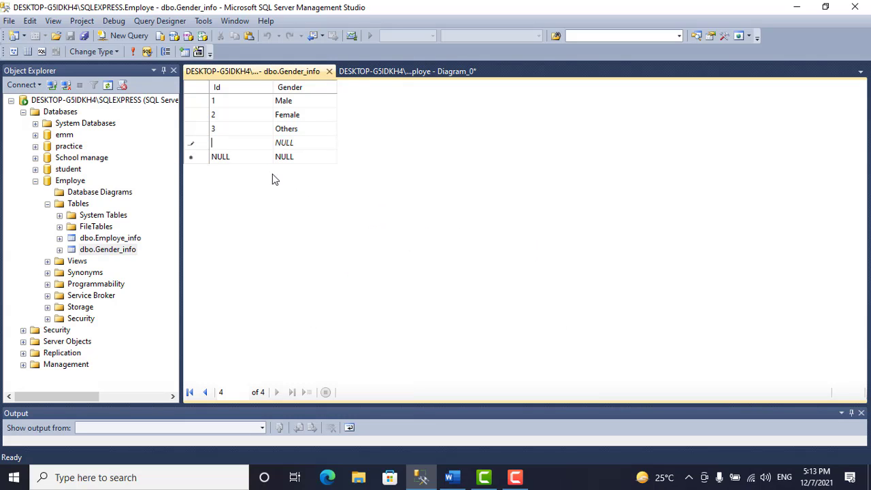
# Try to delete the fourth Gender_info row with the blank Id, and dismiss the messages
pyautogui.rightClick(191, 145)
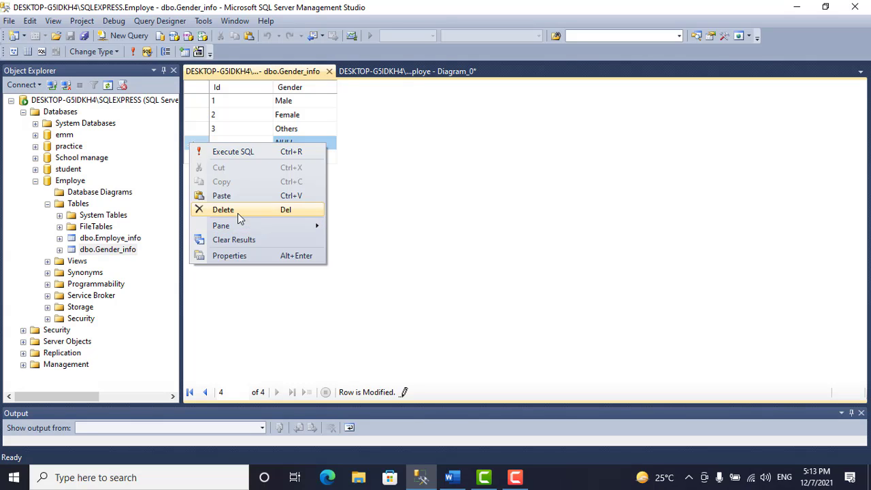
pyautogui.click(238, 211)
pyautogui.click(191, 157)
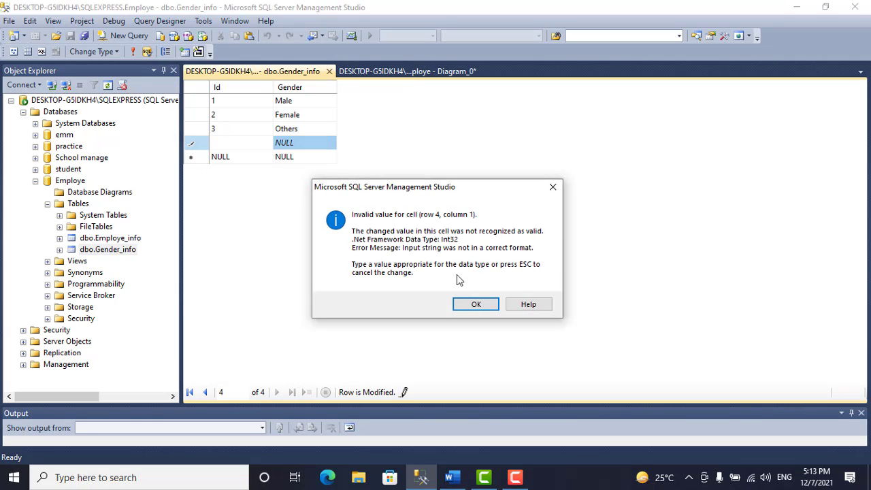
pyautogui.click(484, 305)
pyautogui.click(304, 147)
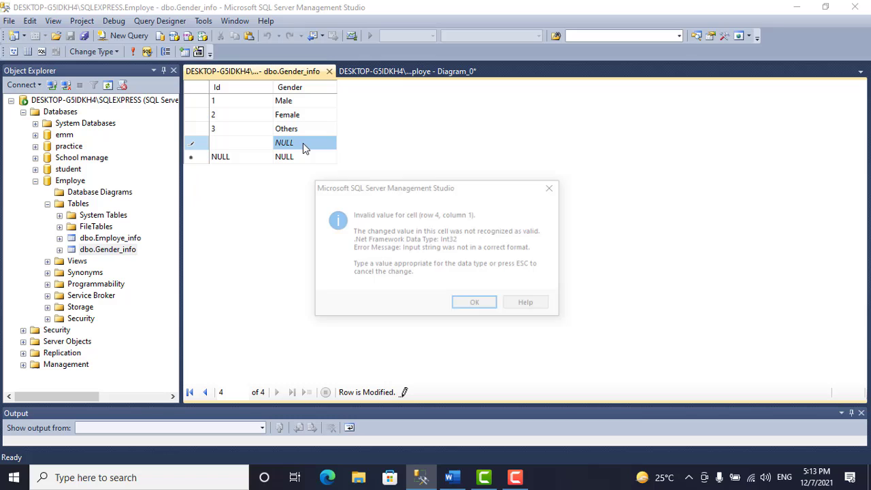
pyautogui.click(495, 305)
# Try the duplicate Id 1 for the fourth Gender_info row, and commit the row with Id 4 instead
pyautogui.write('1')
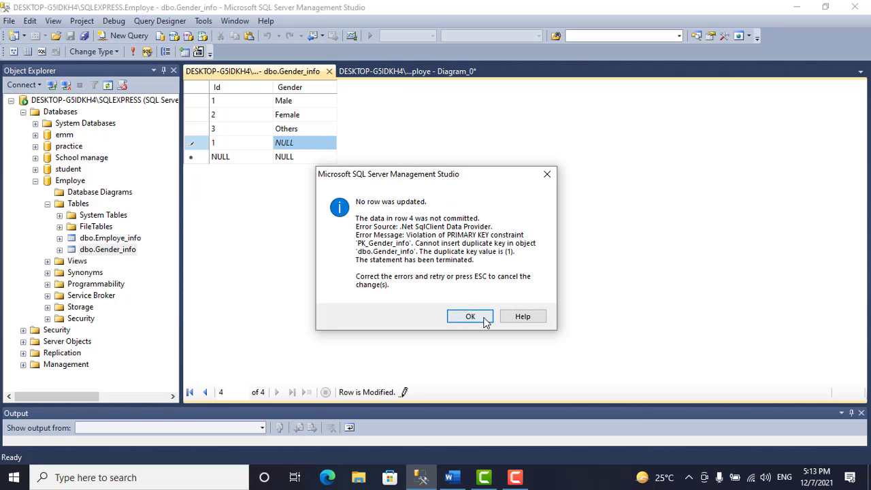
pyautogui.click(469, 318)
pyautogui.press('BackSpace')
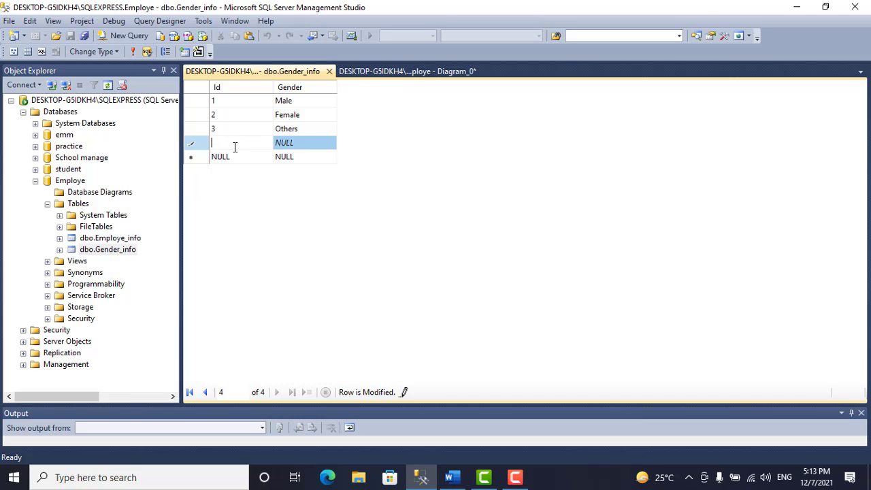
pyautogui.write('4')
pyautogui.click(248, 162)
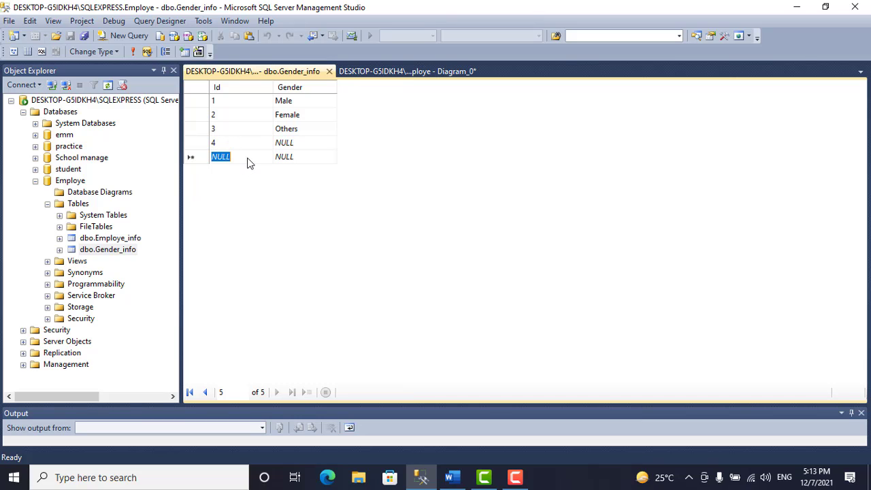
# Delete the Gender_info row with Id 4 and confirm the permanent deletion
pyautogui.click(199, 145)
pyautogui.rightClick(199, 145)
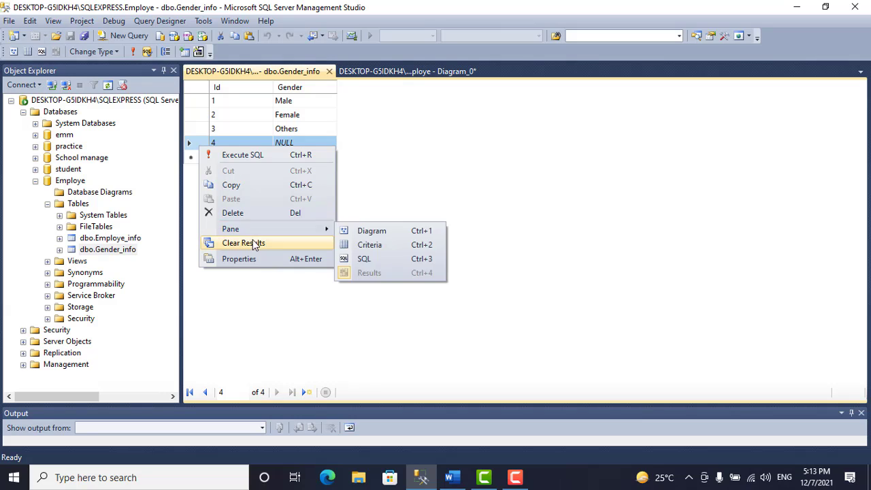
pyautogui.click(244, 213)
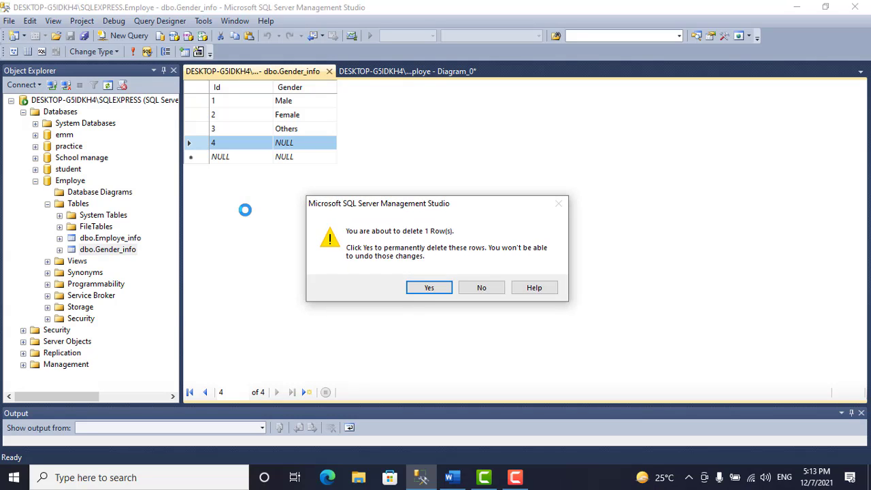
pyautogui.click(430, 290)
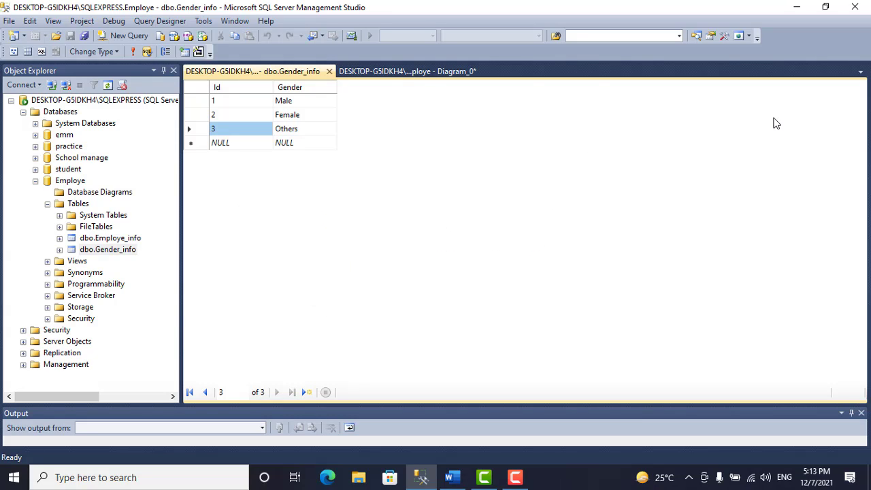
# Close the Gender_info data and save the diagram as Diagram_0 together with the Gender_info and Employe_info tables
pyautogui.click(329, 71)
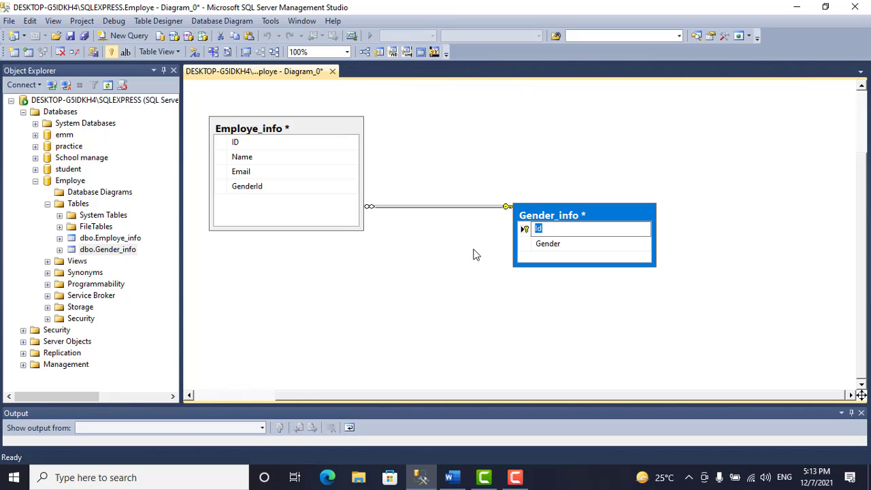
pyautogui.hotkey('ctrl', 's')
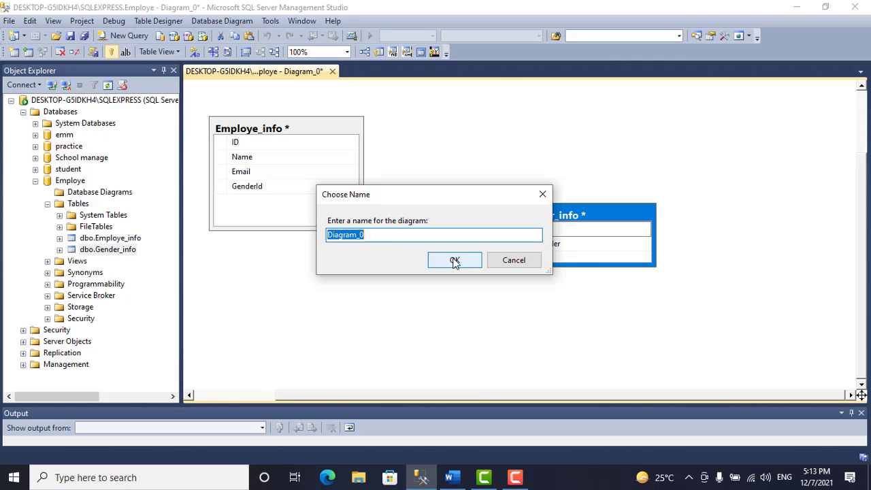
pyautogui.click(454, 262)
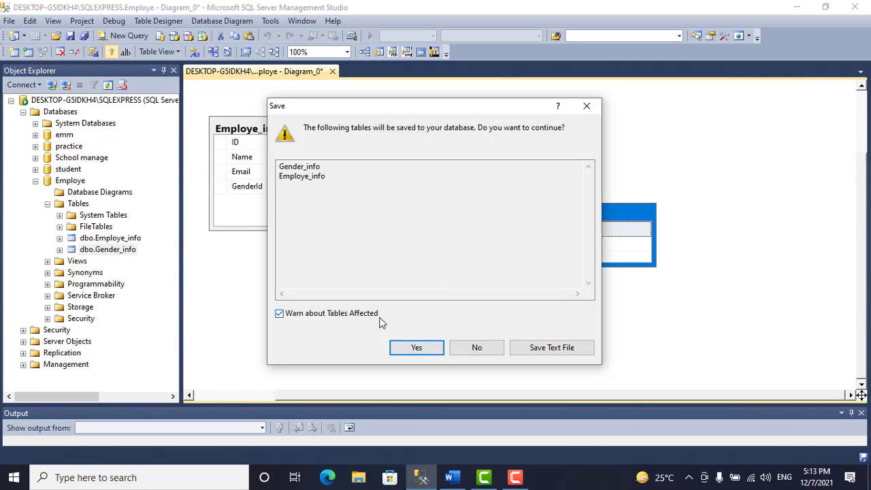
pyautogui.click(434, 348)
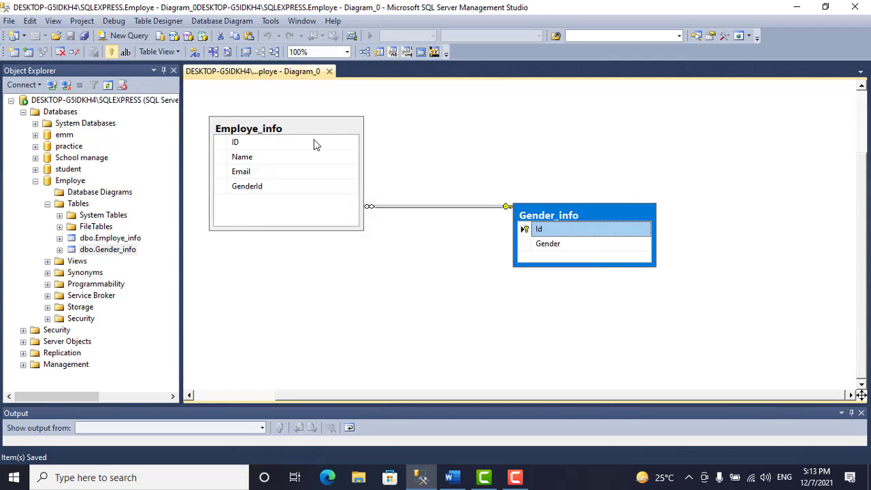
# Close the diagram, open Employe_info's rows for editing, and select the ID cell of the empty new row
pyautogui.click(329, 72)
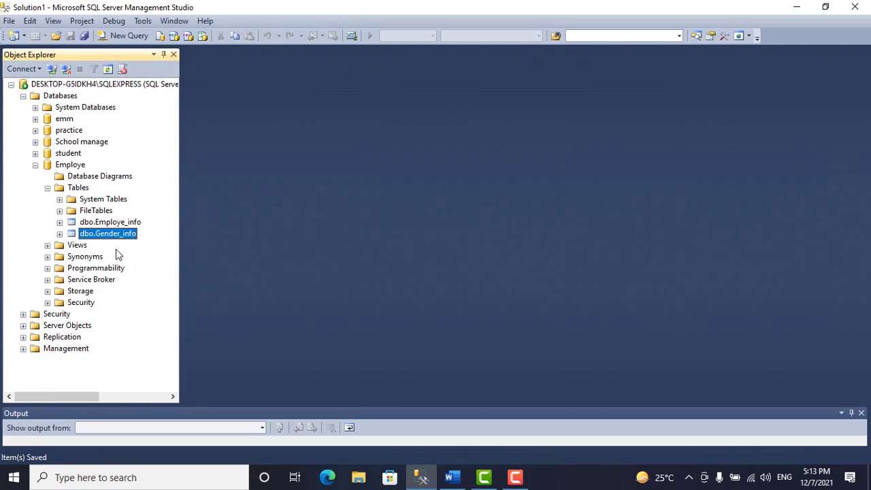
pyautogui.doubleClick(111, 223)
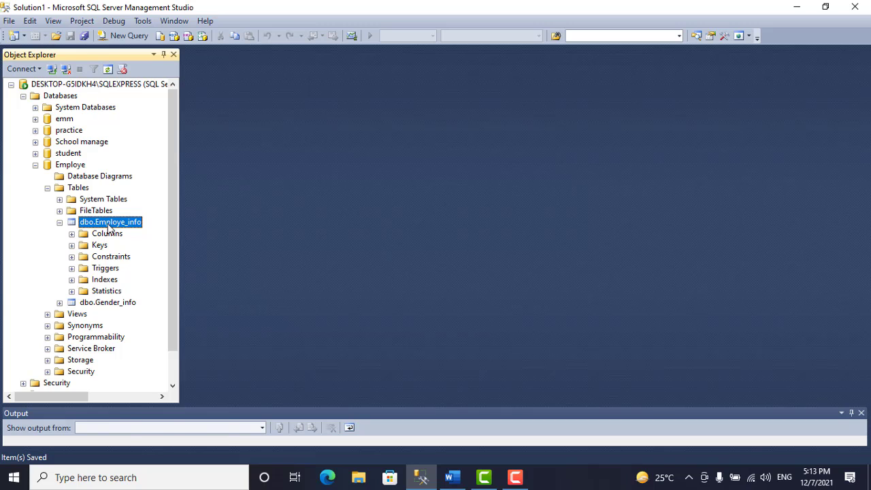
pyautogui.rightClick(108, 228)
pyautogui.click(156, 275)
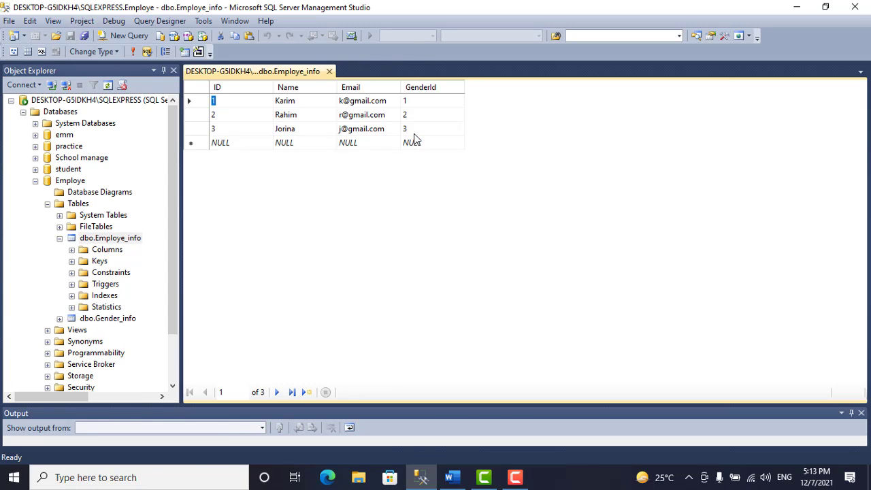
pyautogui.click(249, 143)
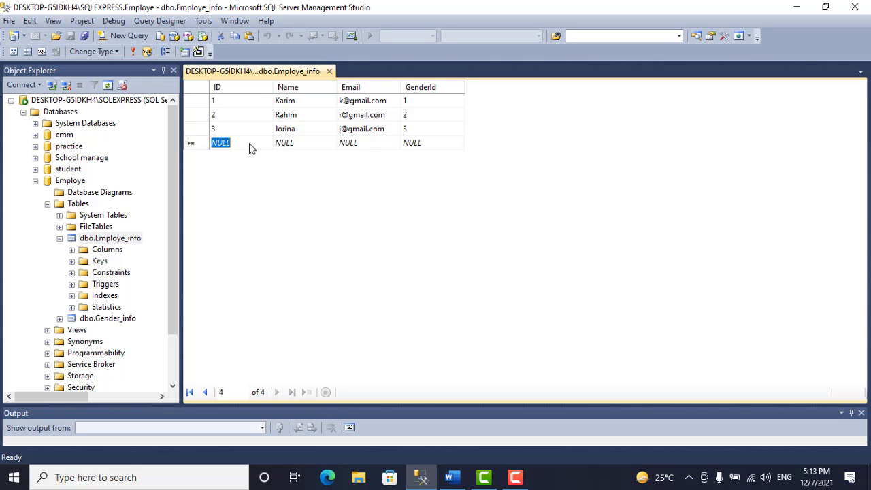
# Fill the new Employe_info row with ID 4, the employee's name and e-mail, and GenderId 4
pyautogui.write('4')
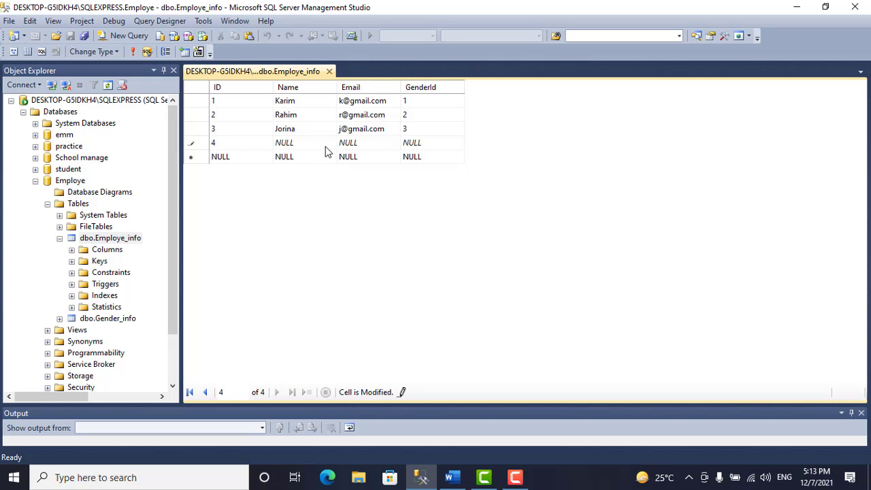
pyautogui.click(322, 145)
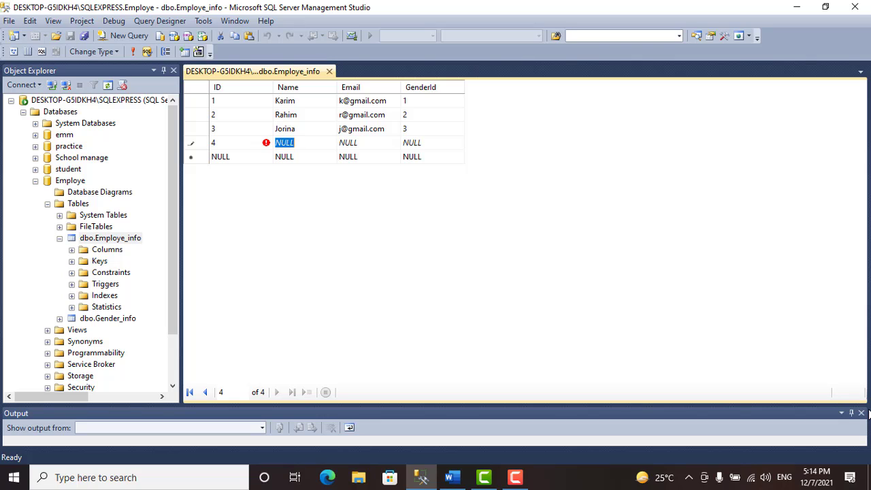
pyautogui.write('tutul')
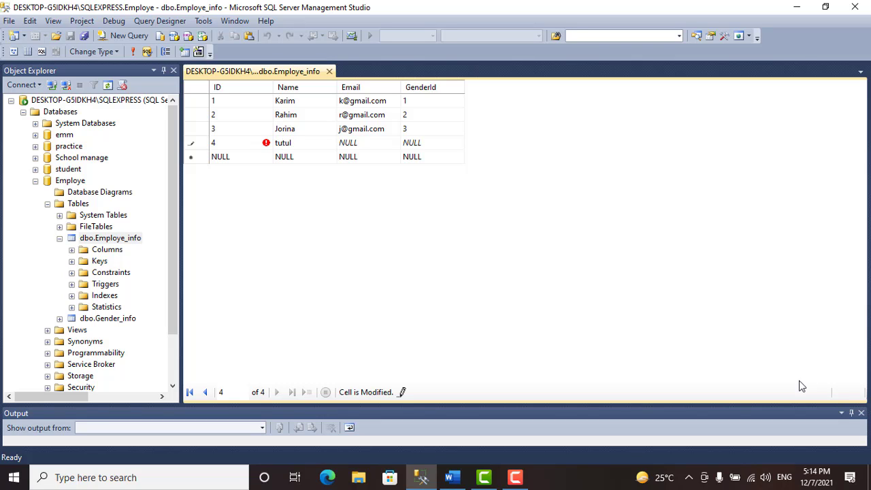
pyautogui.click(374, 143)
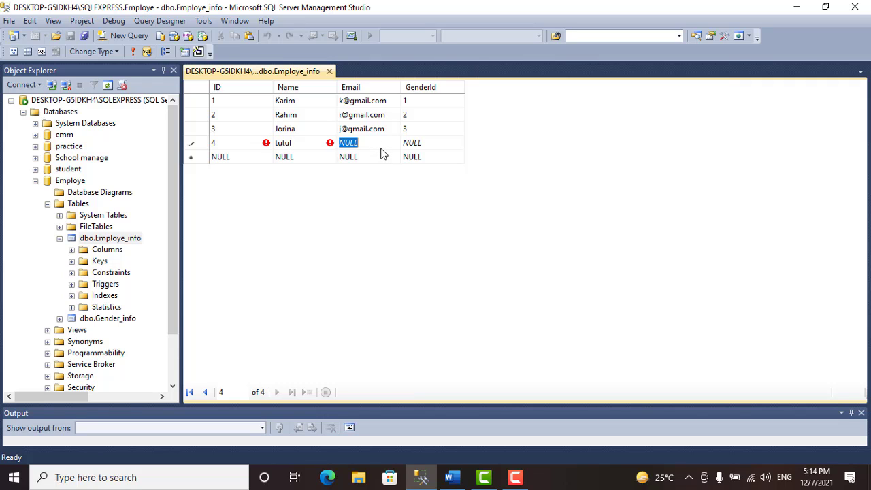
pyautogui.write('t@gmail.com')
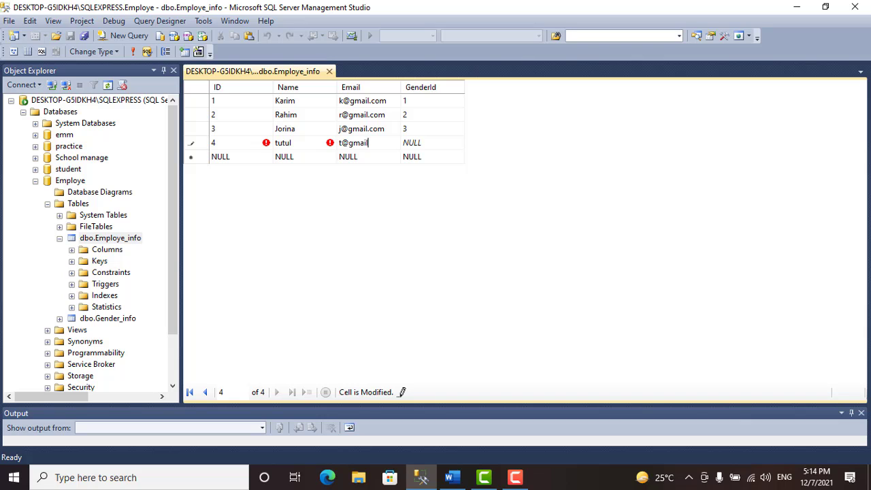
pyautogui.click(435, 142)
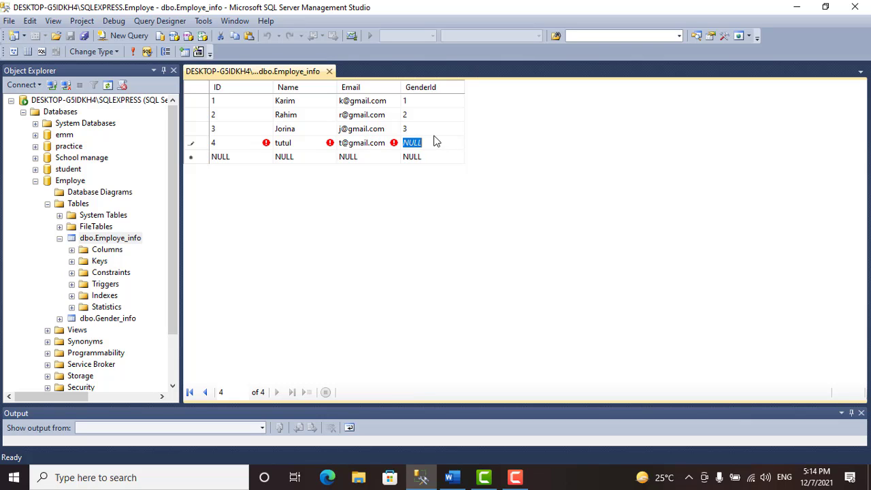
pyautogui.write('4')
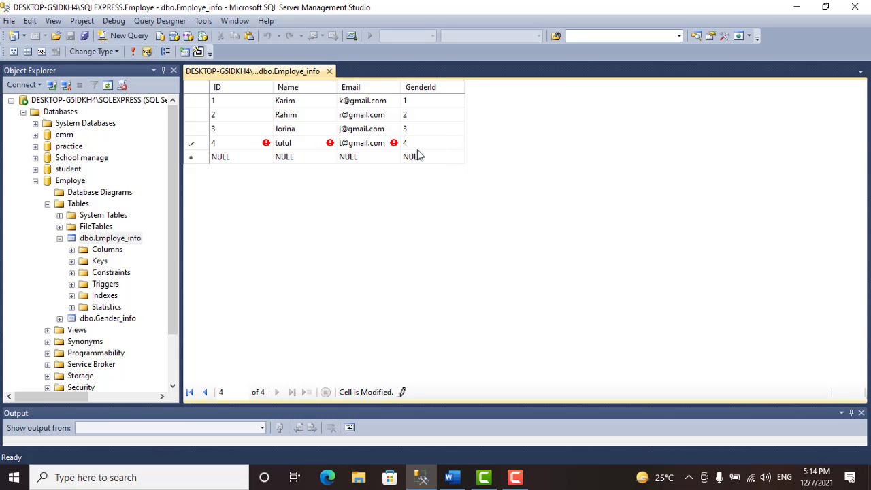
# Open Gender_info's rows for editing to check the existing Ids, and return to the Employe_info data
pyautogui.rightClick(112, 320)
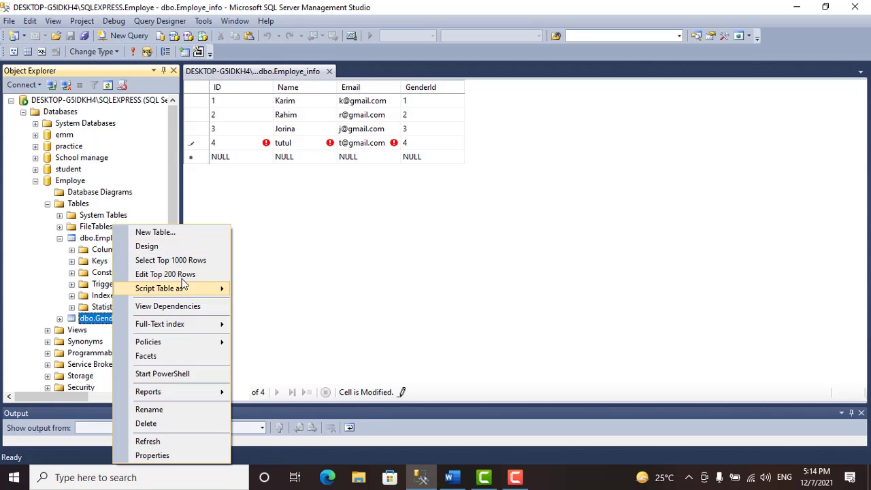
pyautogui.click(173, 274)
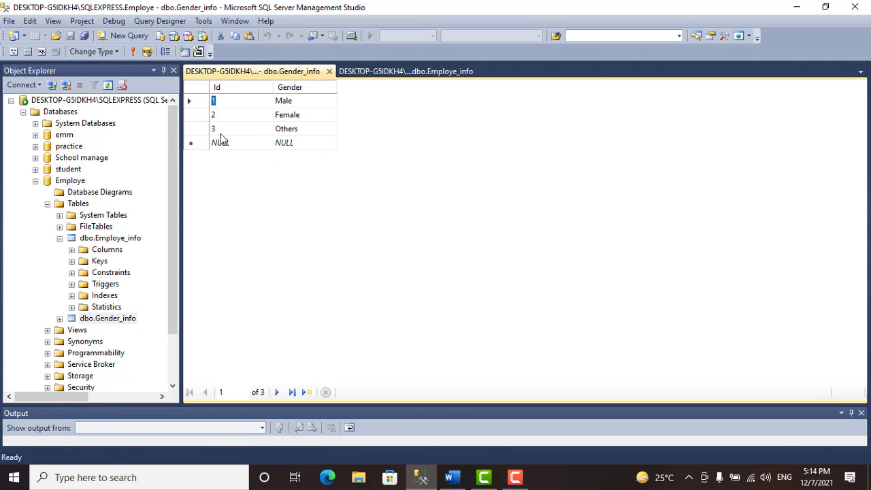
pyautogui.click(376, 73)
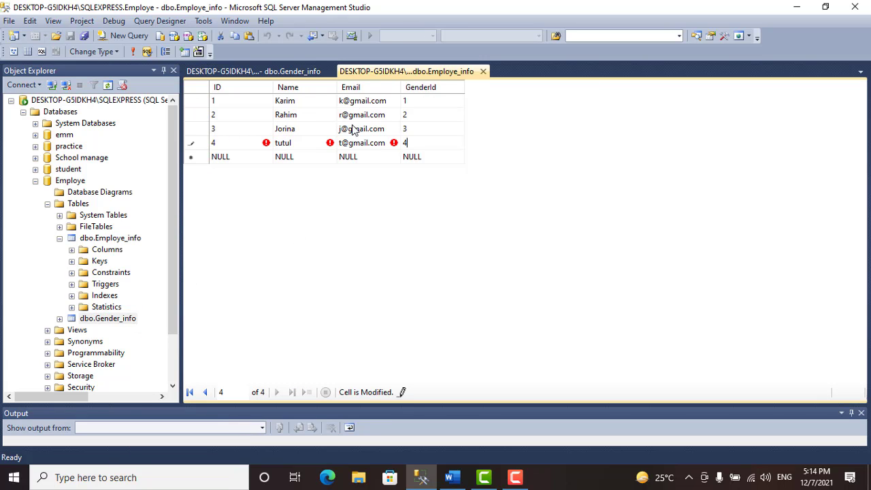
# Try to commit the fourth Employe_info row with GenderId 4, move the message aside to read it, and dismiss it
pyautogui.click(389, 162)
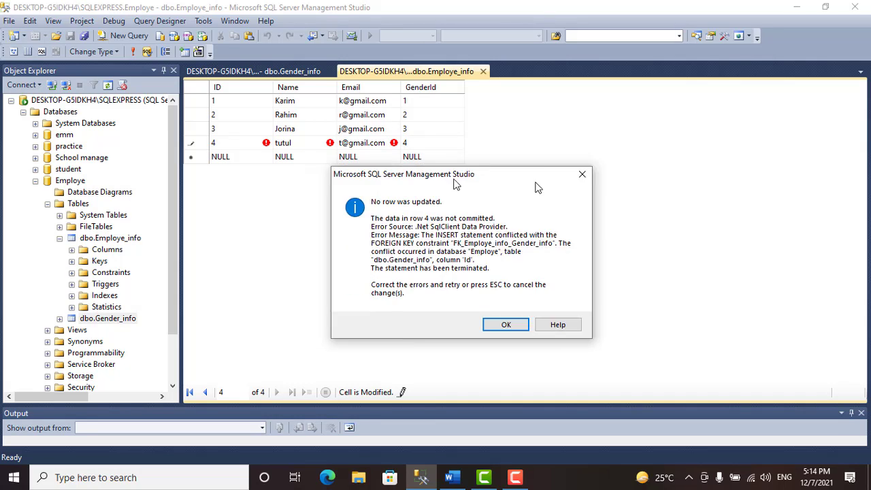
pyautogui.moveTo(454, 182); pyautogui.dragTo(628, 116)
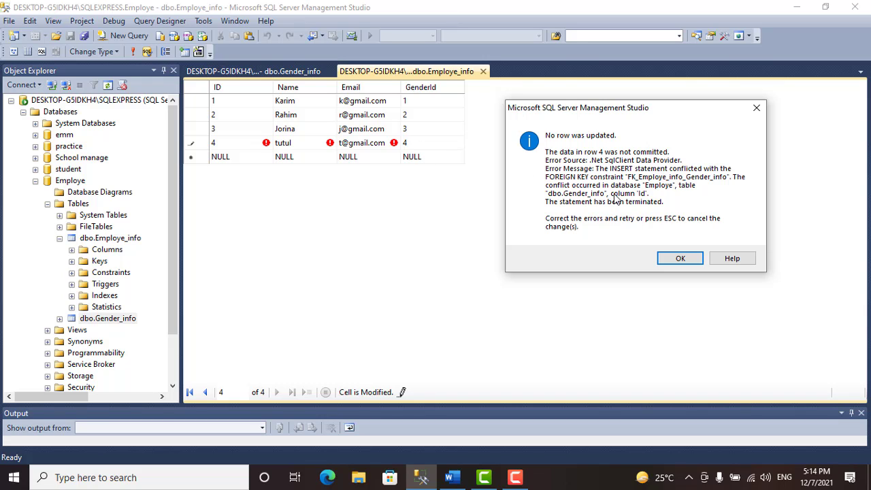
pyautogui.click(303, 78)
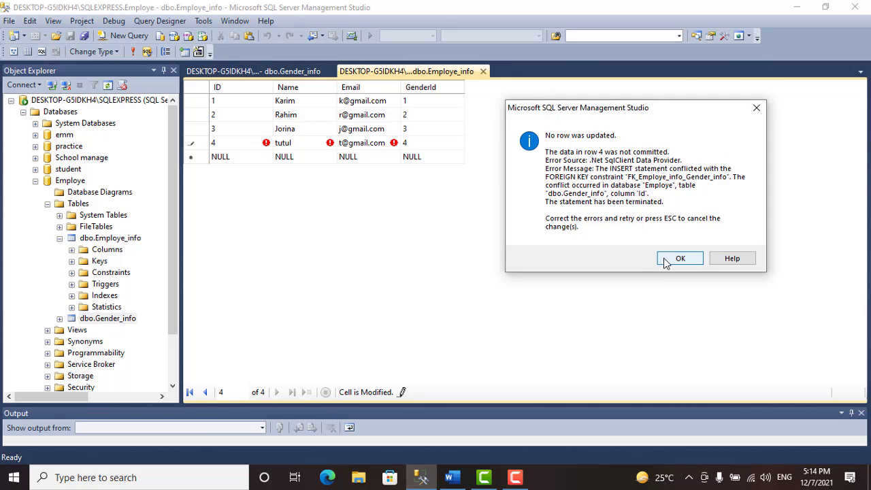
pyautogui.click(680, 258)
# Recheck the Gender_info Ids, commit the fourth Employe_info row with GenderId 2, and display the Gender_info rows again
pyautogui.click(295, 71)
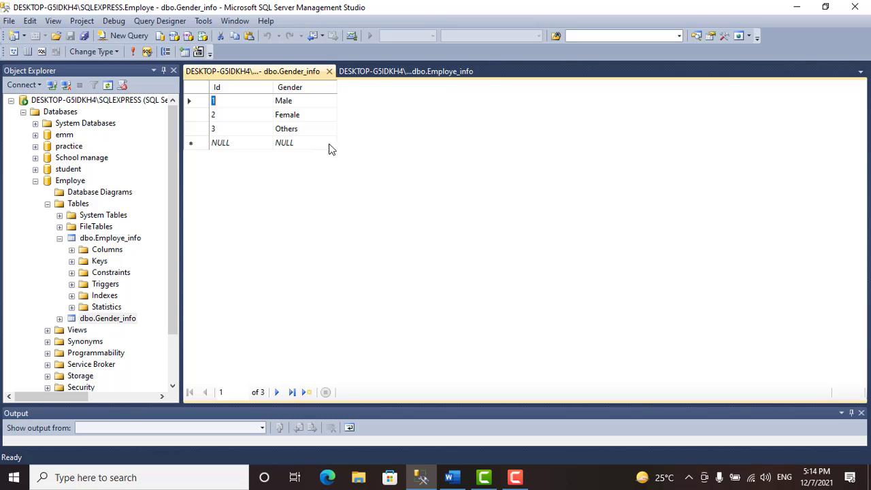
pyautogui.click(377, 72)
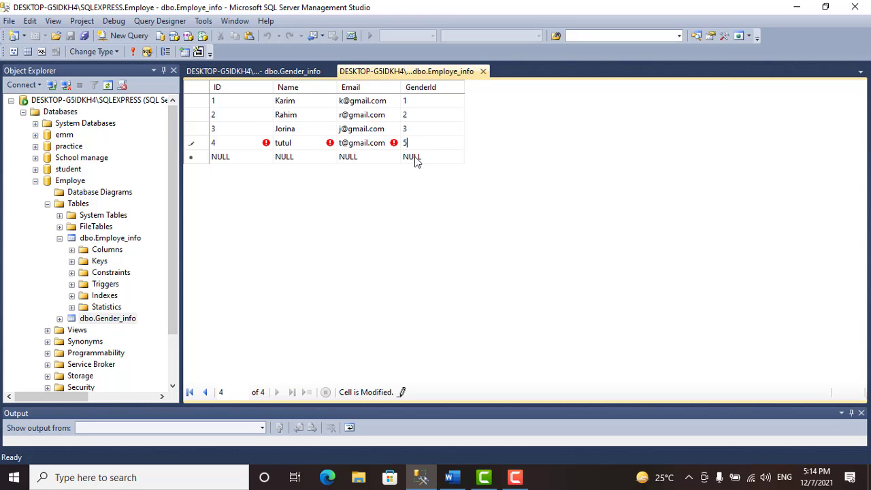
pyautogui.write('2')
pyautogui.click(314, 156)
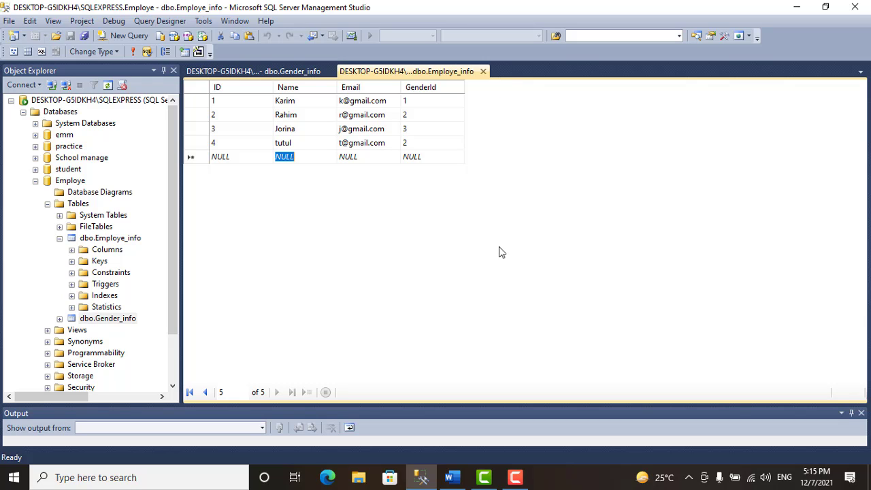
pyautogui.click(310, 71)
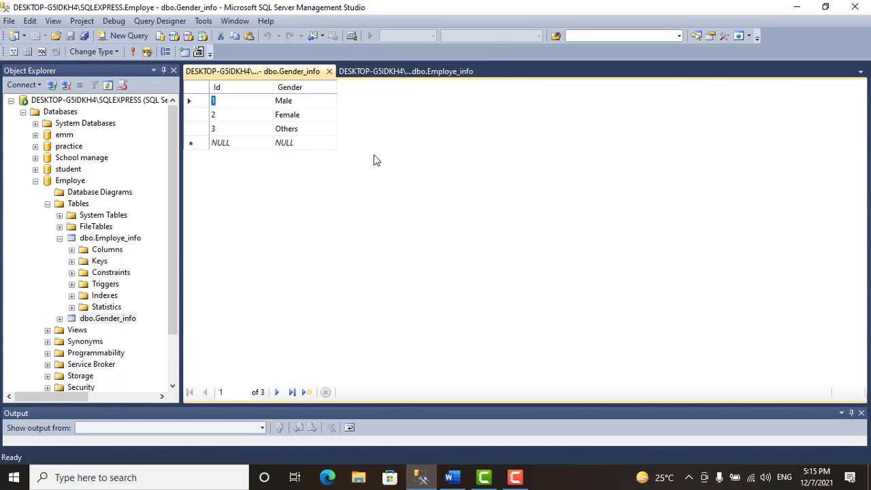